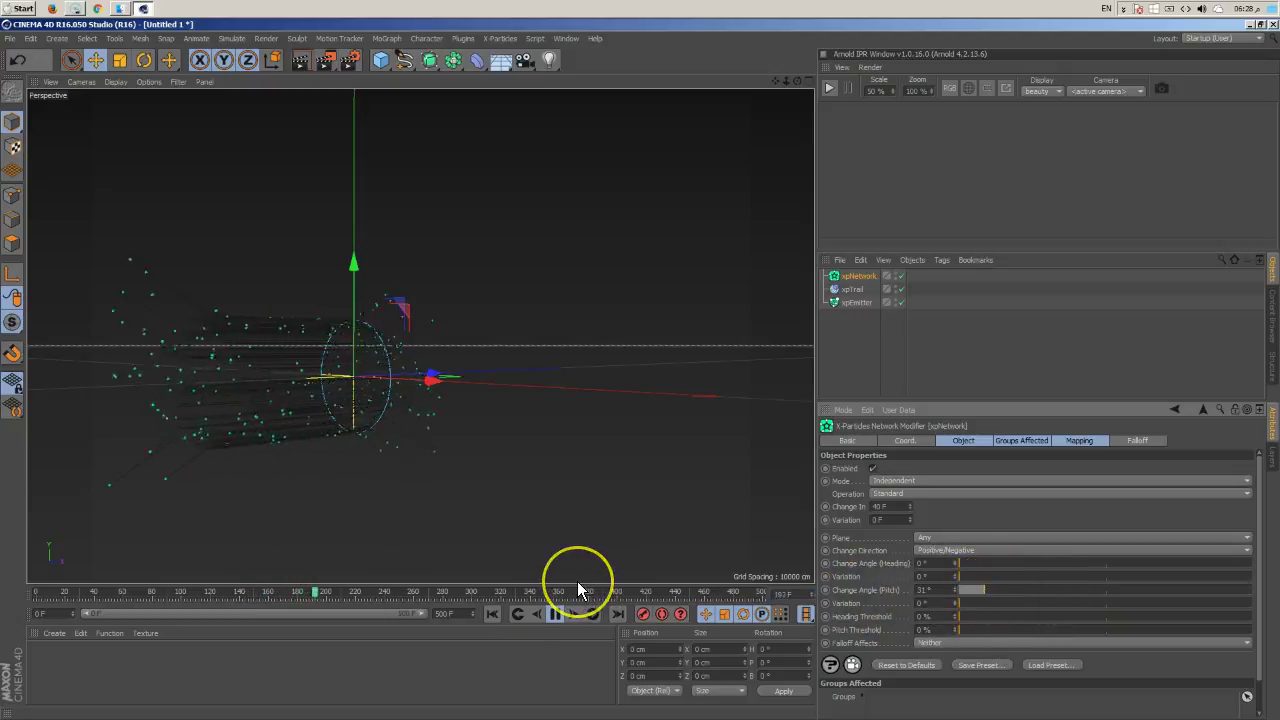
Step: Set the xpNetwork modifier's Change Angle (Pitch) to 74°, Heading Threshold to 30% and Pitch Threshold to 16%, replaying the simulation from the start
left_click(493, 616)
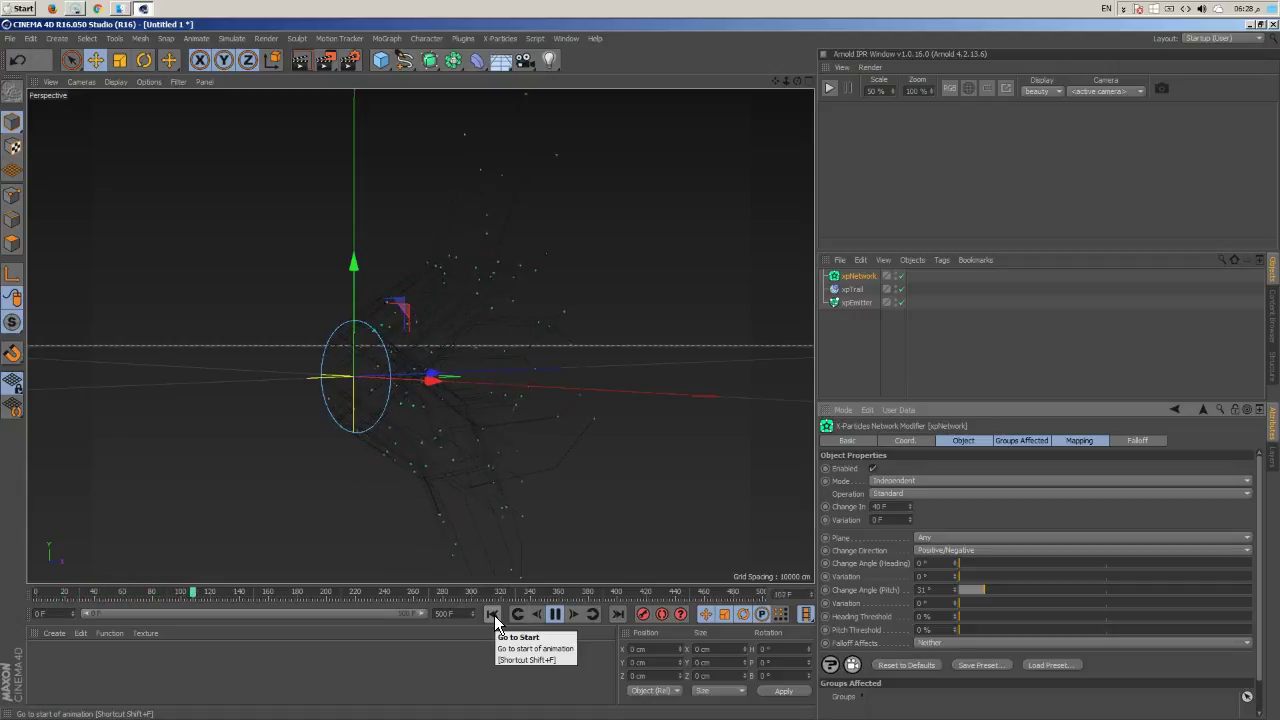
left_click_drag(975, 589, 1015, 590)
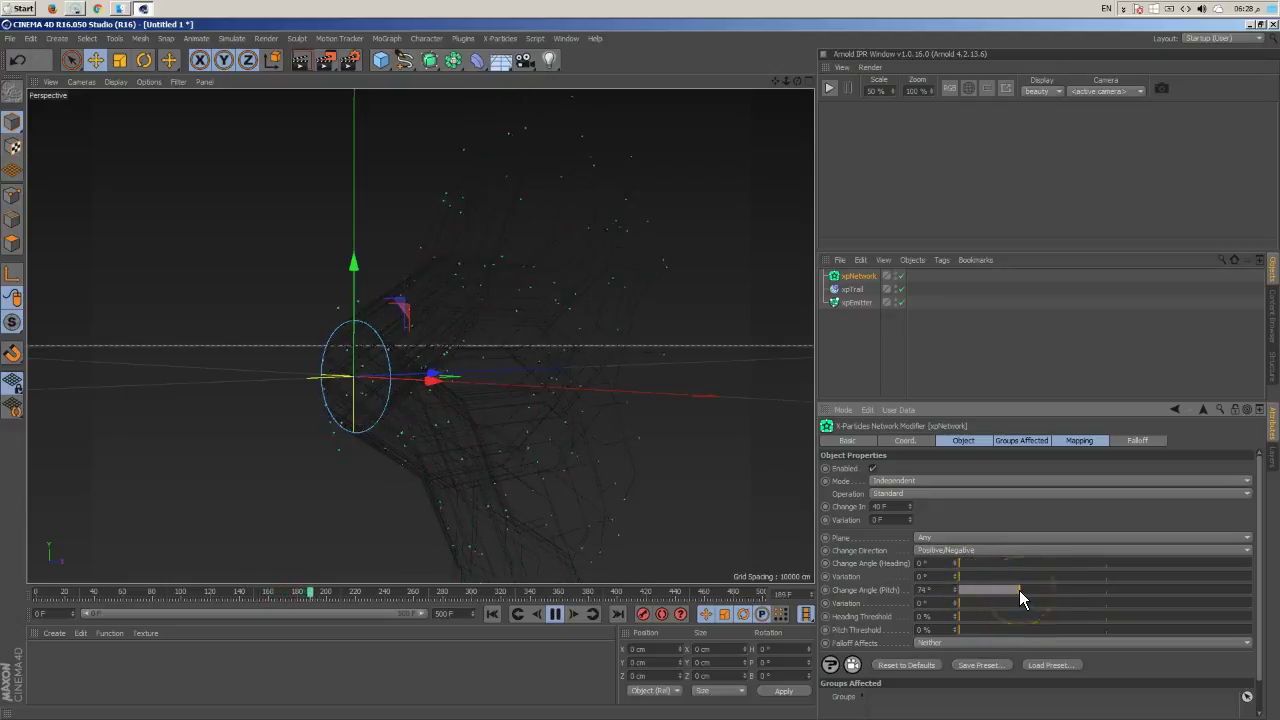
left_click(493, 614)
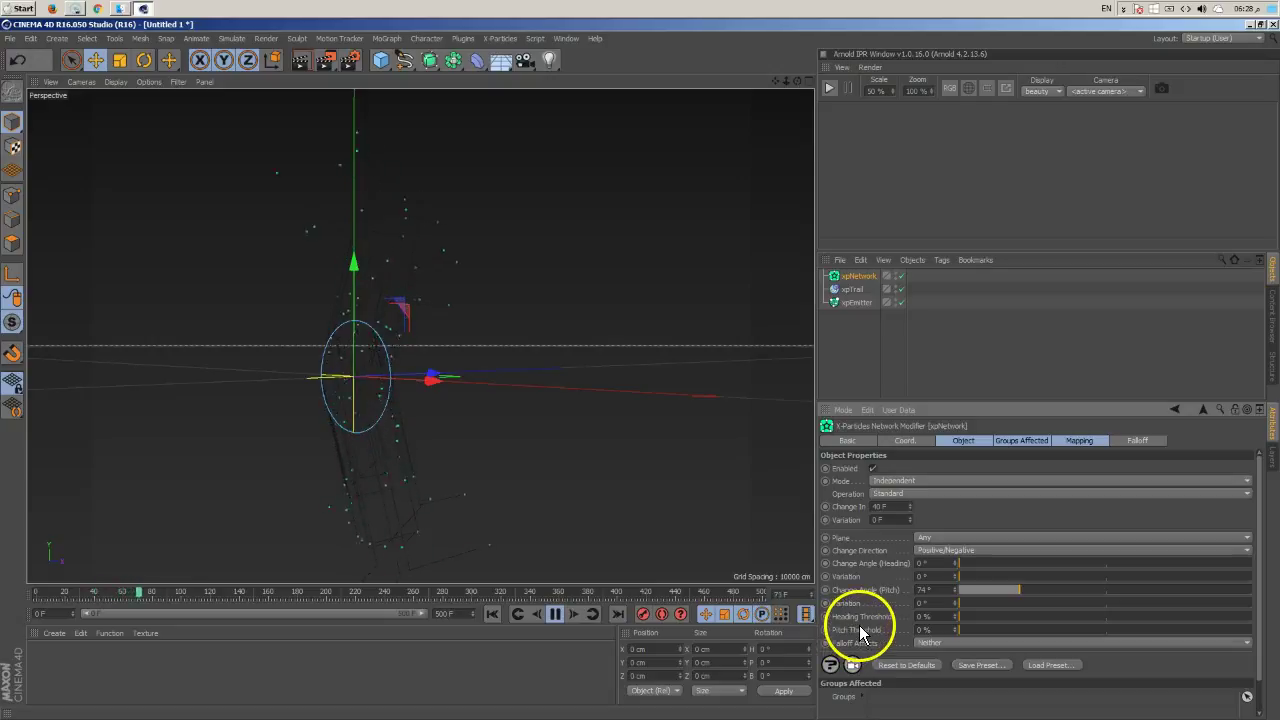
left_click_drag(964, 617, 1037, 614)
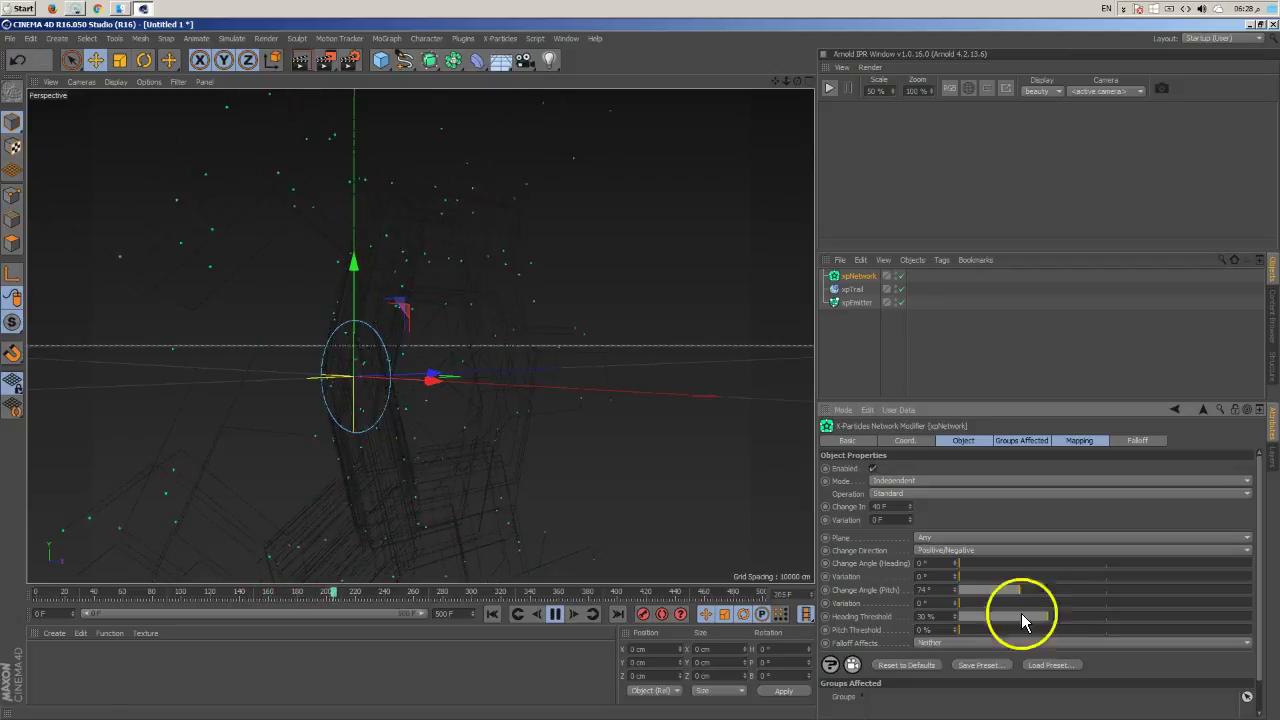
left_click(495, 615)
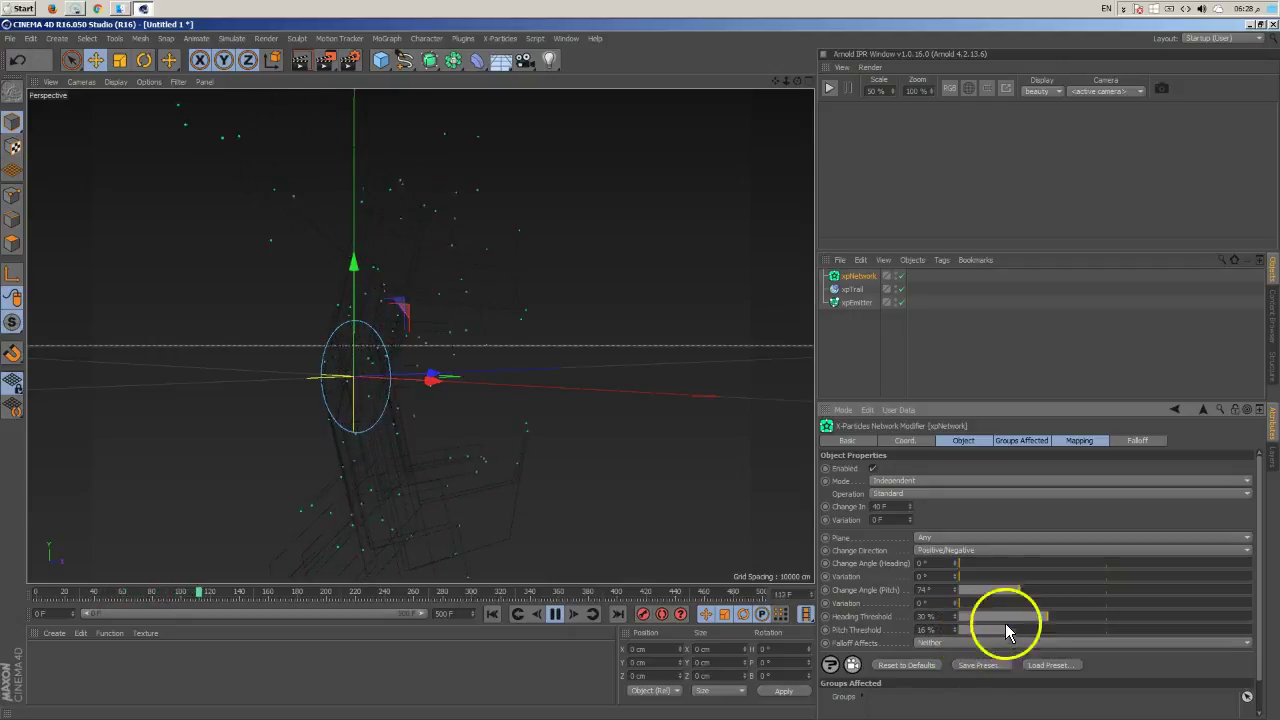
Step: Set Change Angle (Heading) to 75° with 42° variation, replay the simulation, stop it and return to the first frame
left_click_drag(990, 575, 1020, 563)
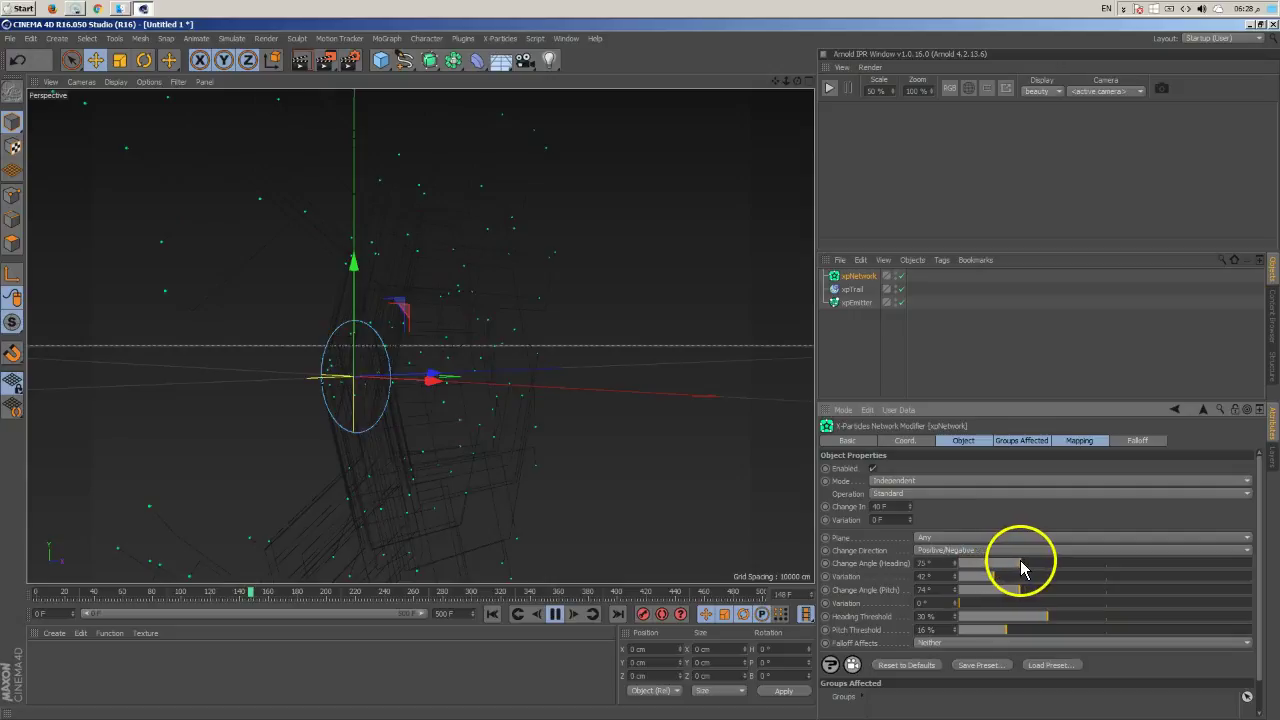
left_click(494, 614)
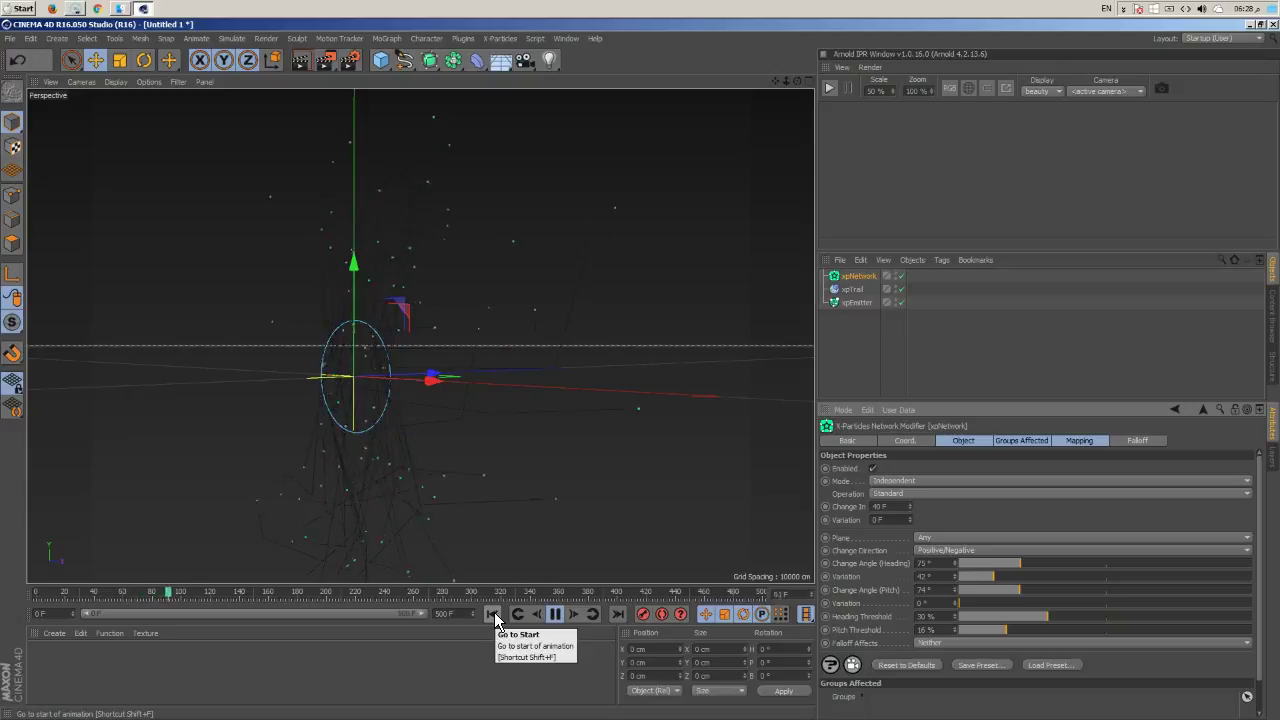
left_click(553, 615)
left_click(492, 613)
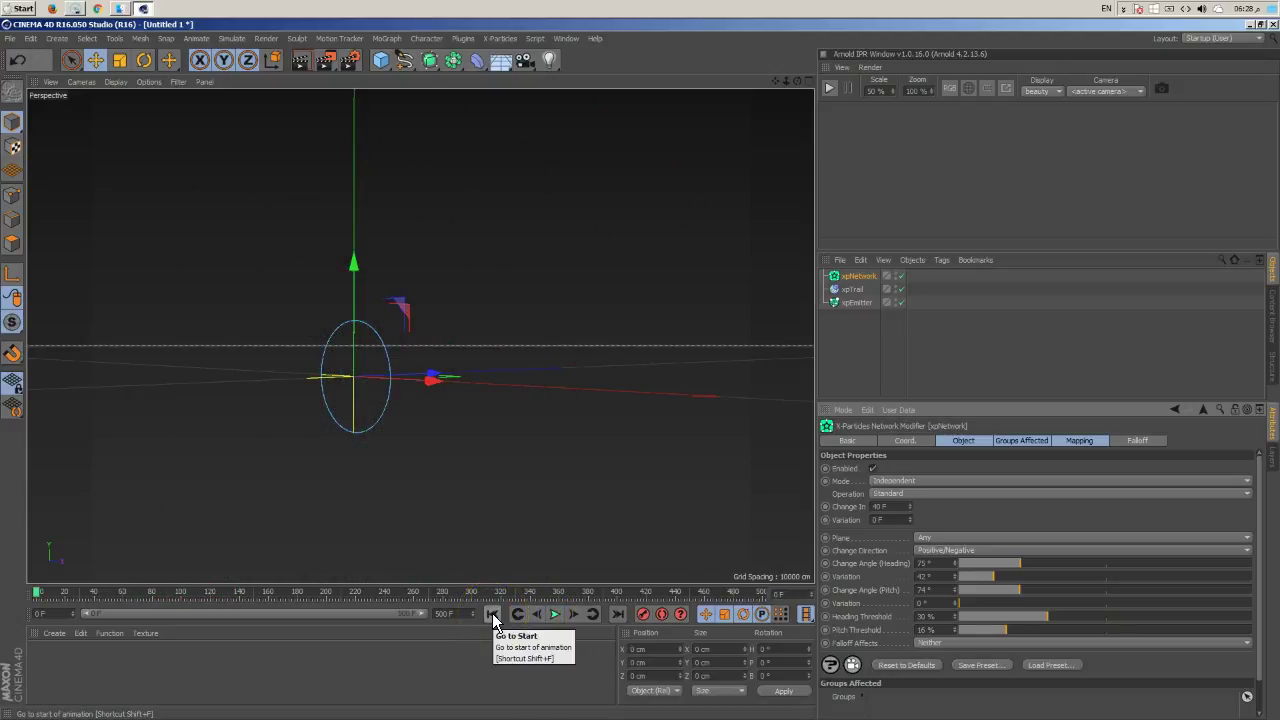
Step: Add a sphere and set the xpNetwork modifier's operation to Inside Volume with the sphere as its object
left_click(380, 66)
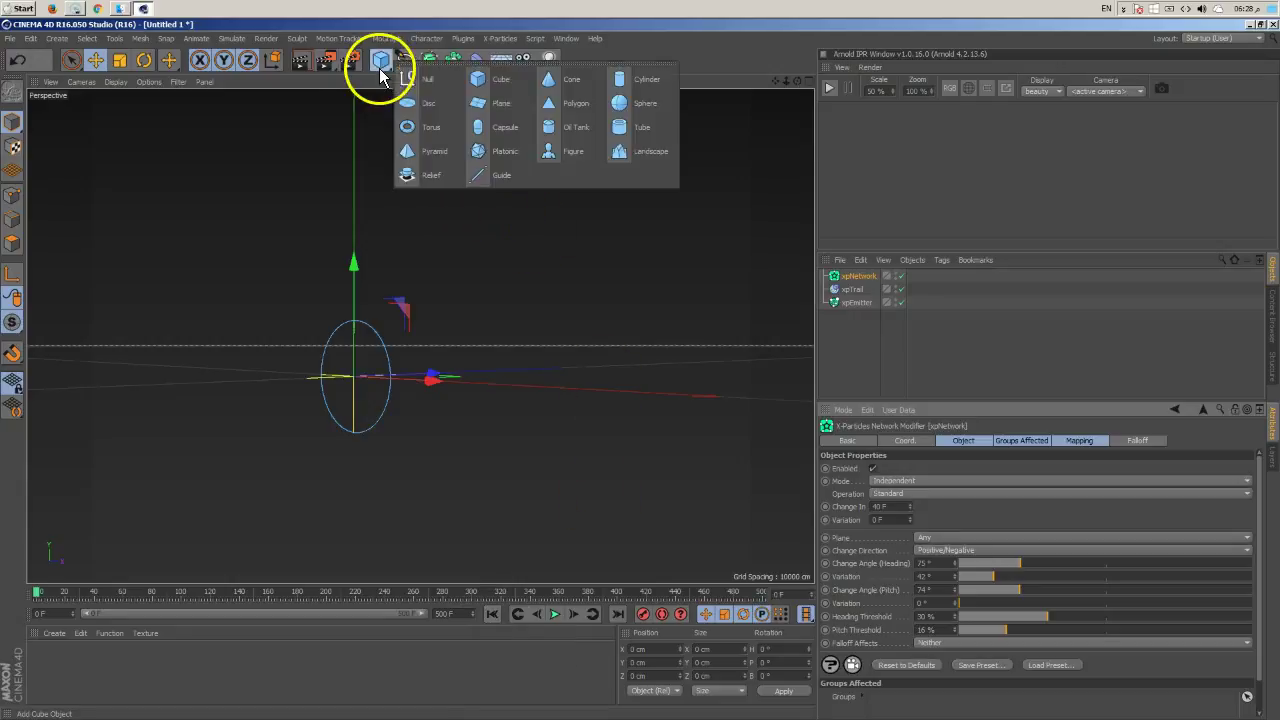
left_click(634, 105)
left_click(857, 291)
left_click(945, 493)
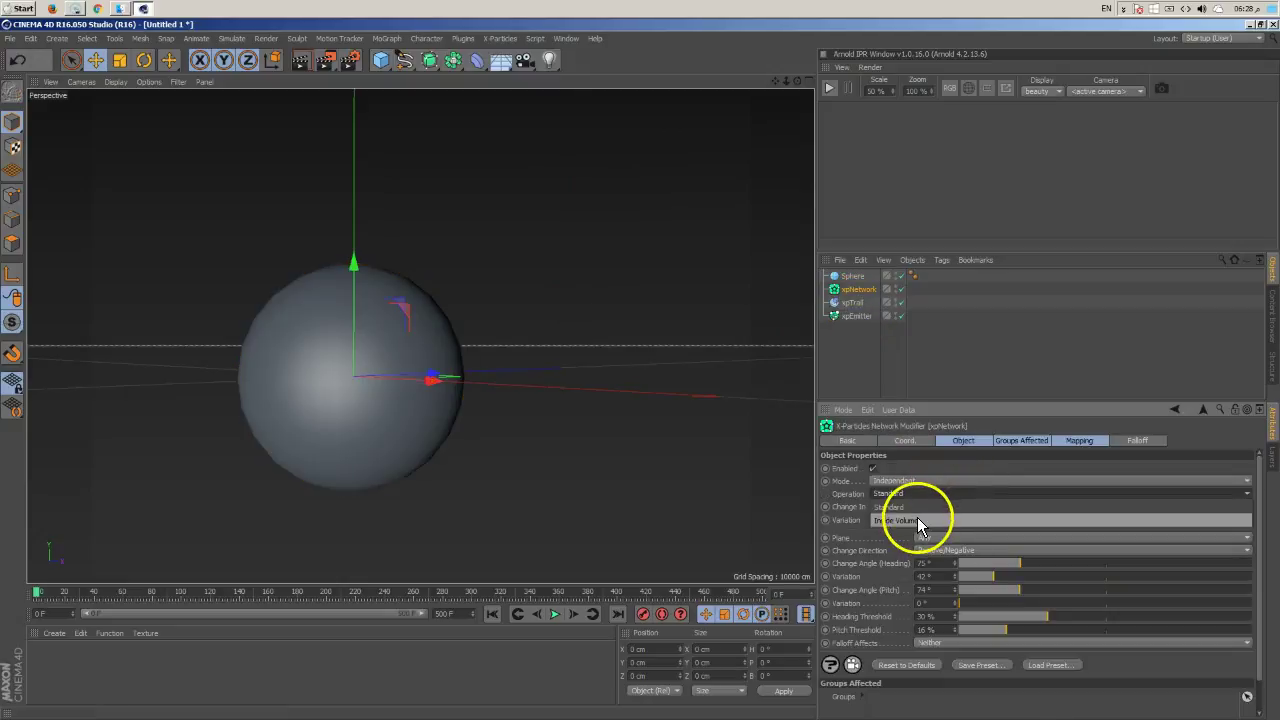
left_click(918, 522)
left_click_drag(851, 278, 951, 537)
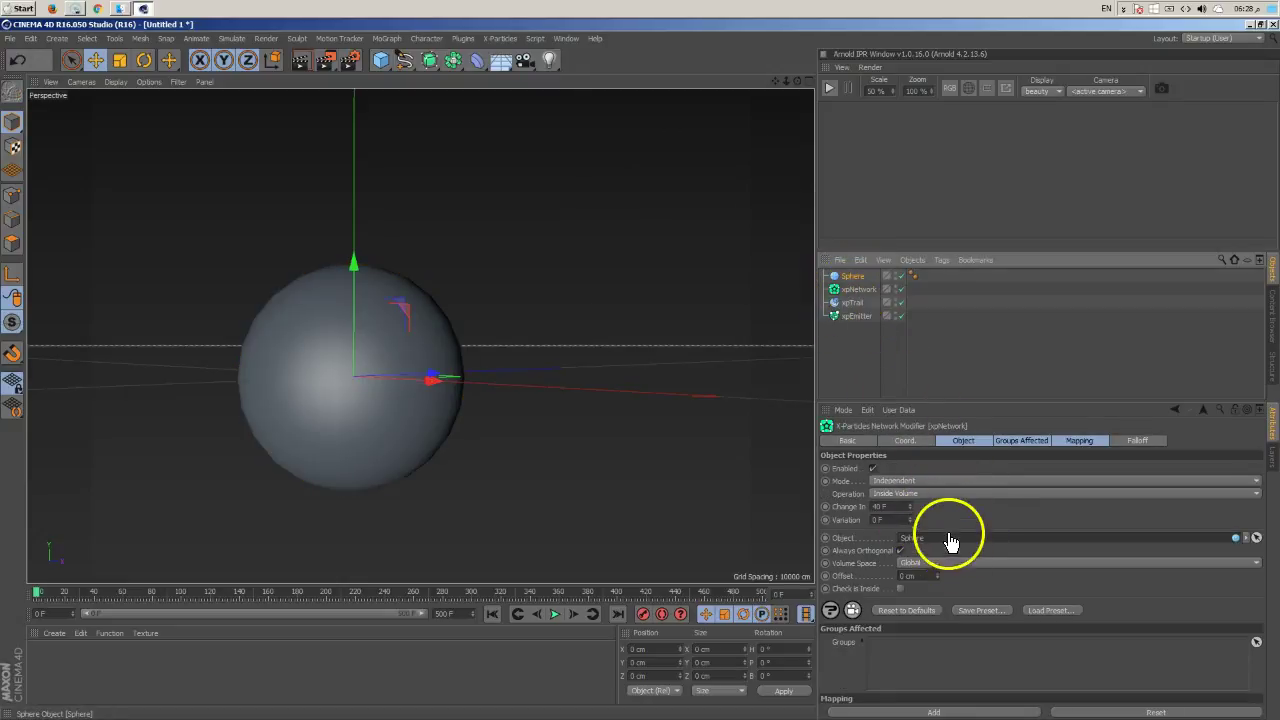
Step: Hide the sphere in the viewport and play the simulation to inspect the particle trails
left_click(893, 276)
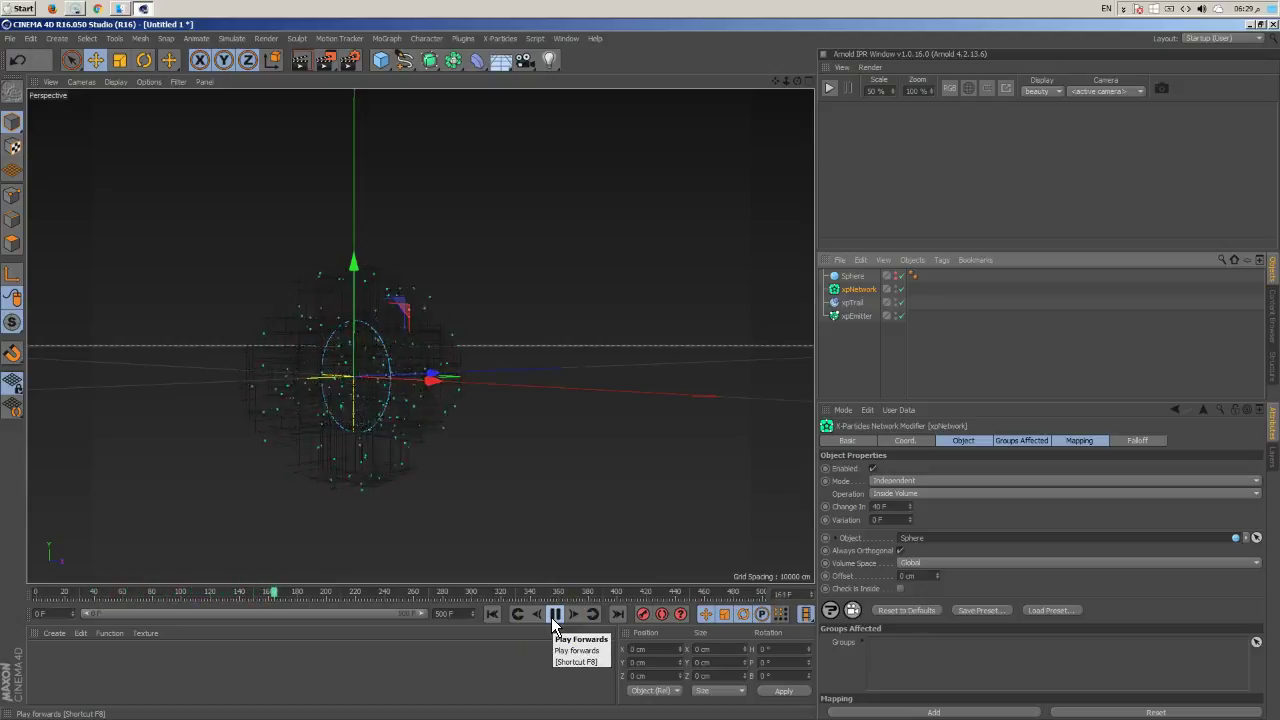
scroll(365, 341, "up", 2)
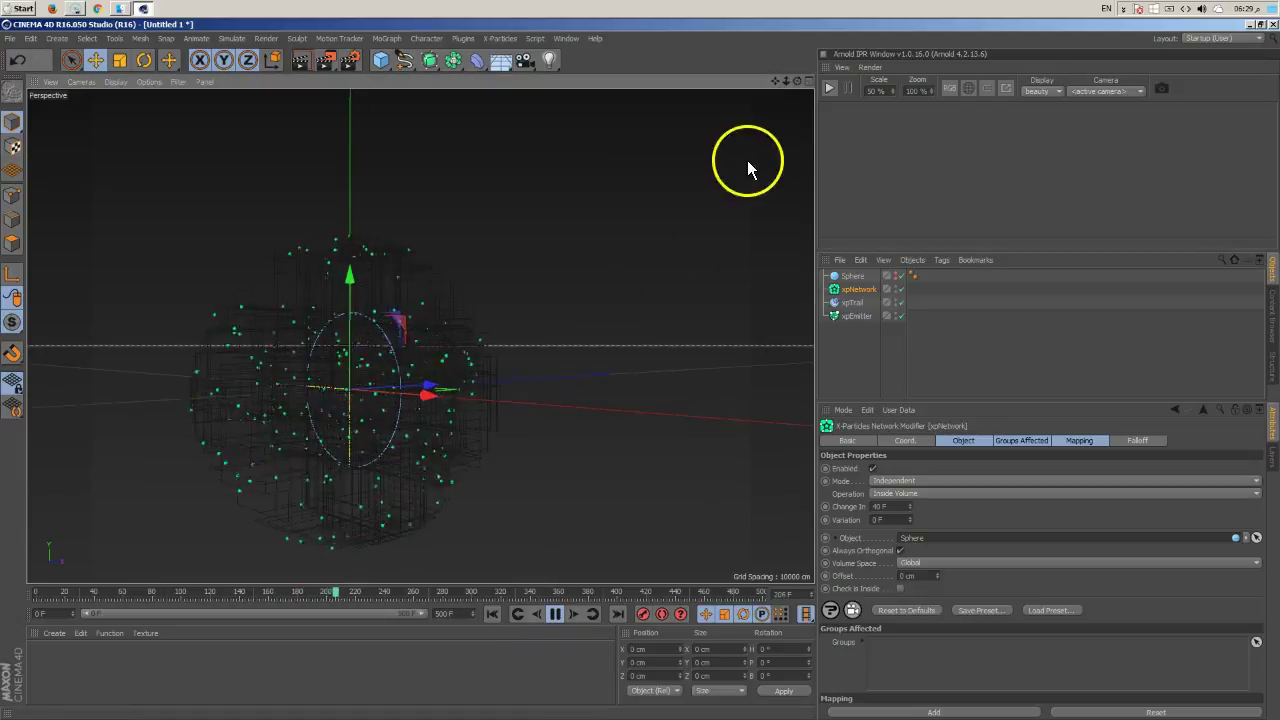
left_click_drag(797, 82, 949, 354)
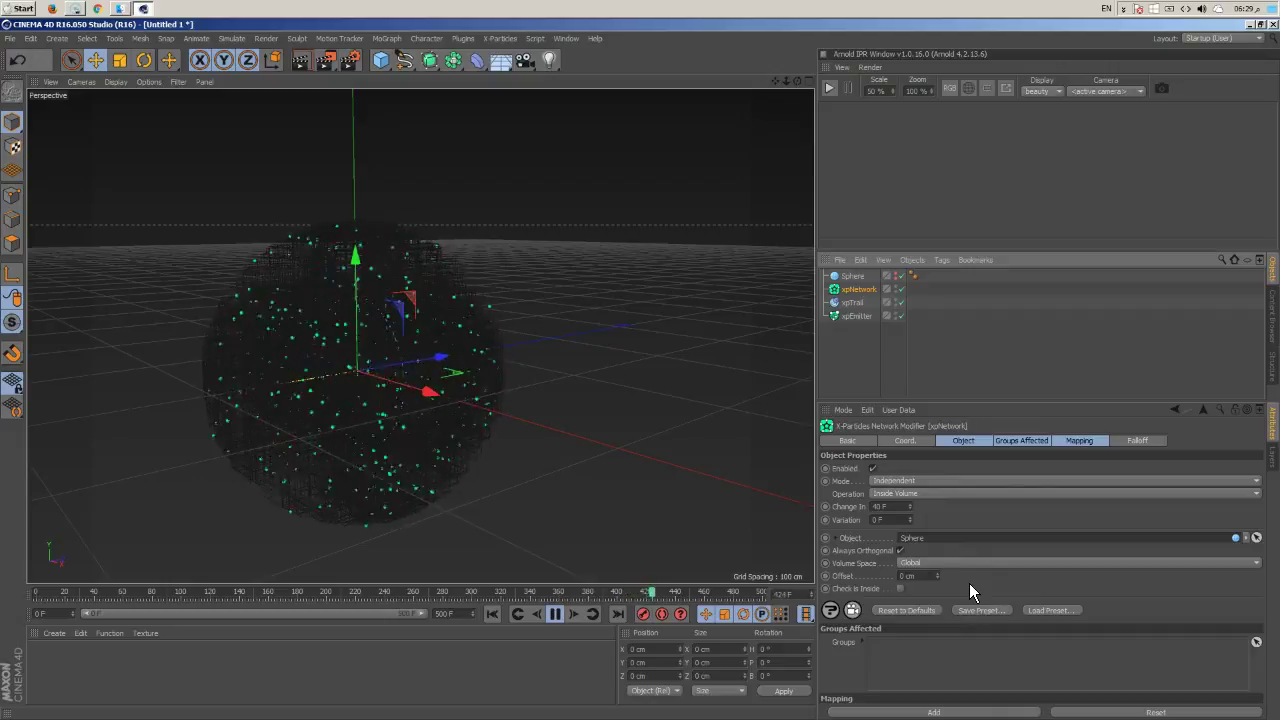
Step: Enable Check is Inside on the xpNetwork modifier, stop playback and return to the first frame
left_click(899, 588)
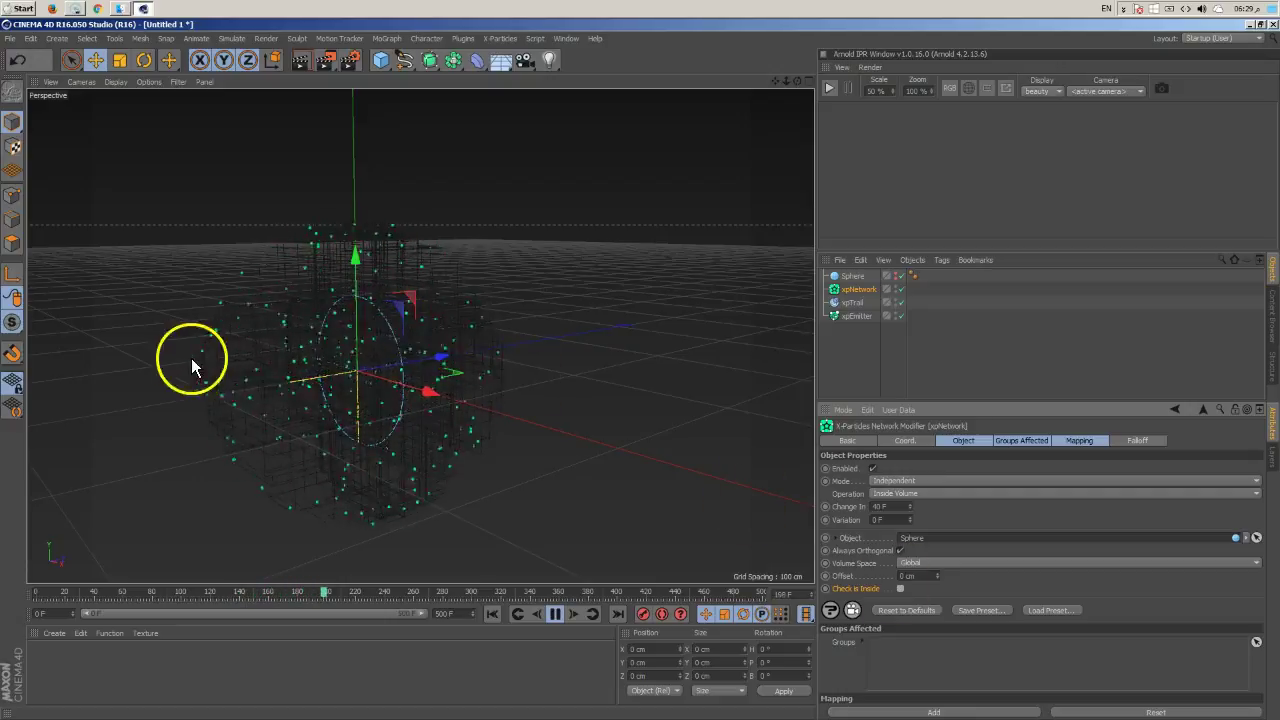
left_click(900, 590)
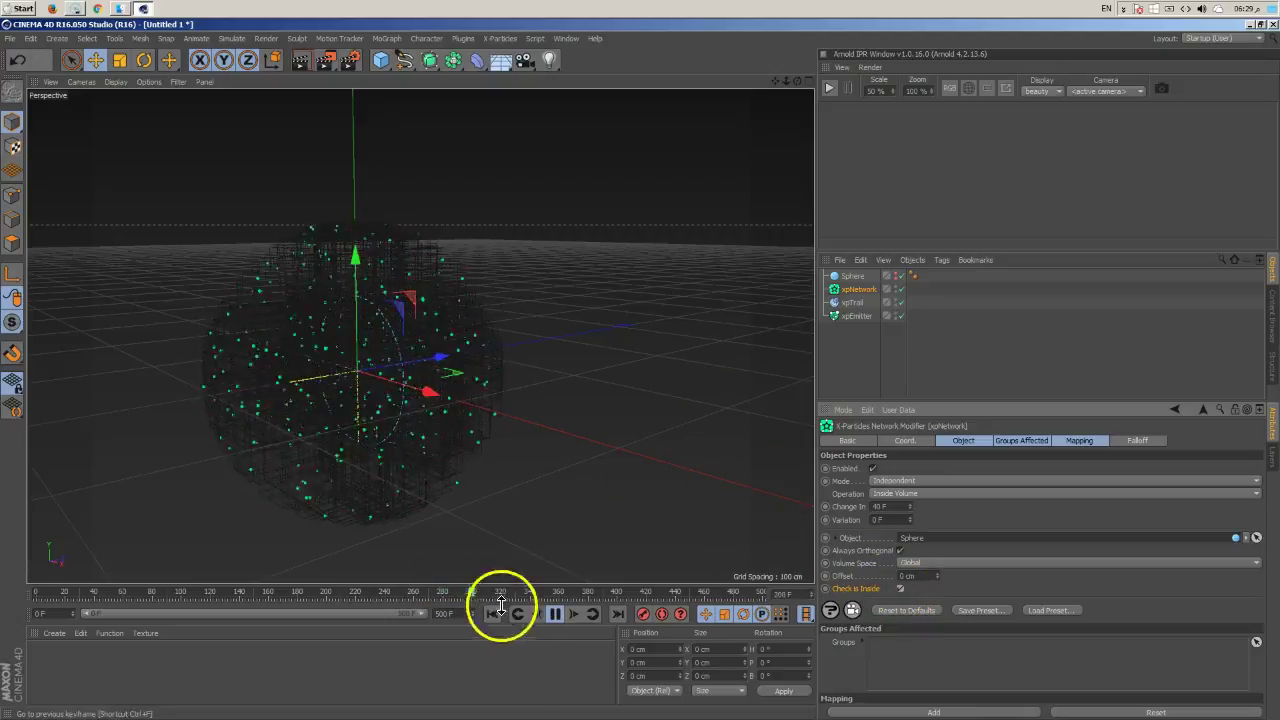
left_click(557, 613)
left_click(491, 614)
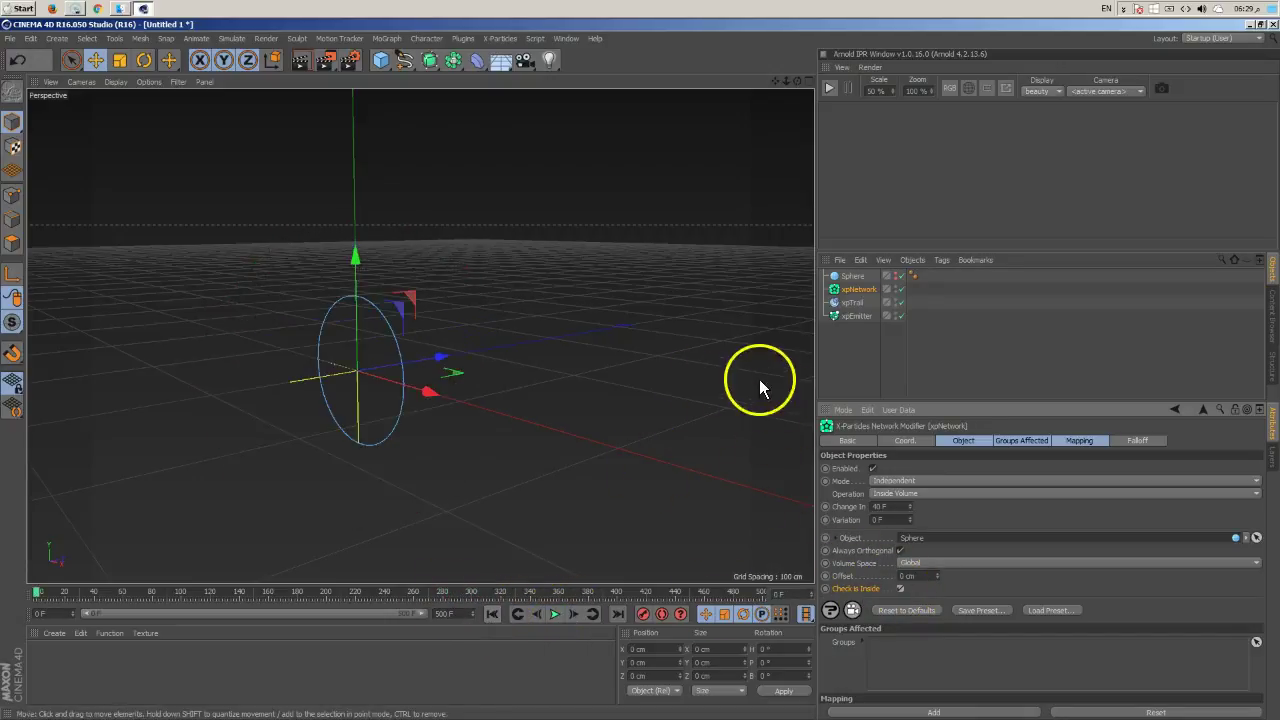
Step: Add a Vibrate tag to the xpEmitter
left_click(866, 316)
right_click(866, 316)
mouse_move(973, 205)
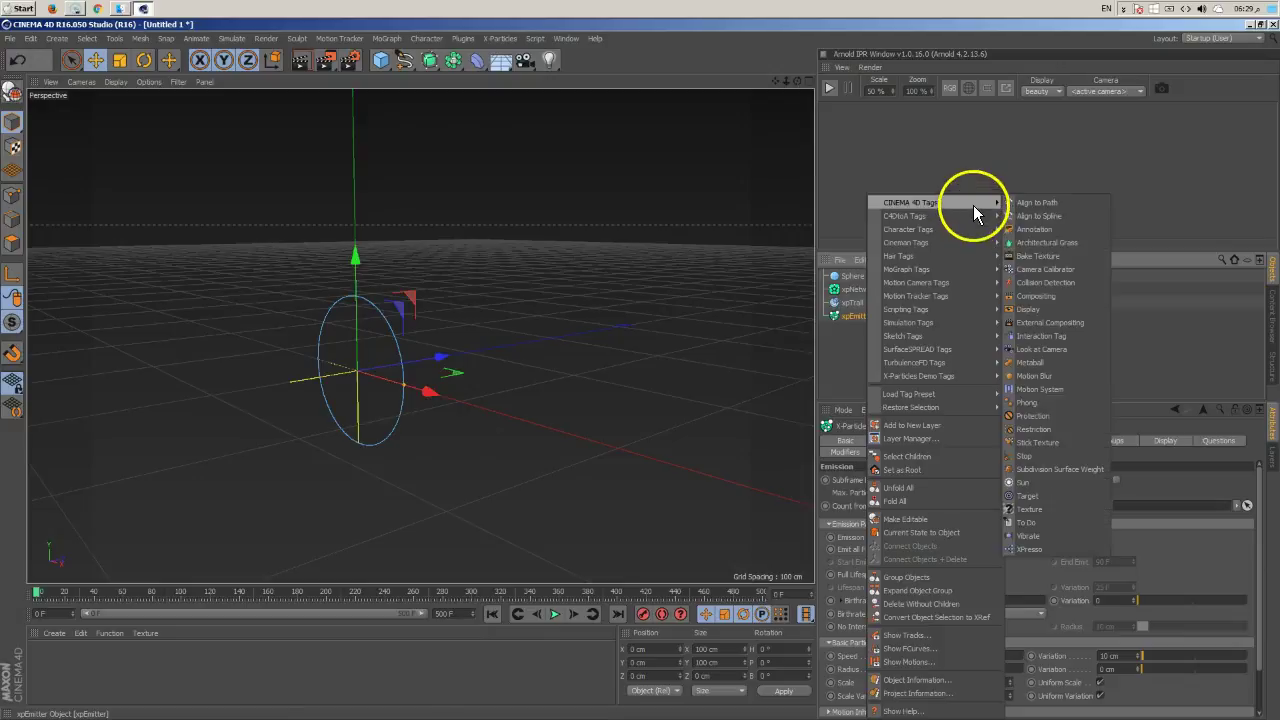
left_click(1045, 536)
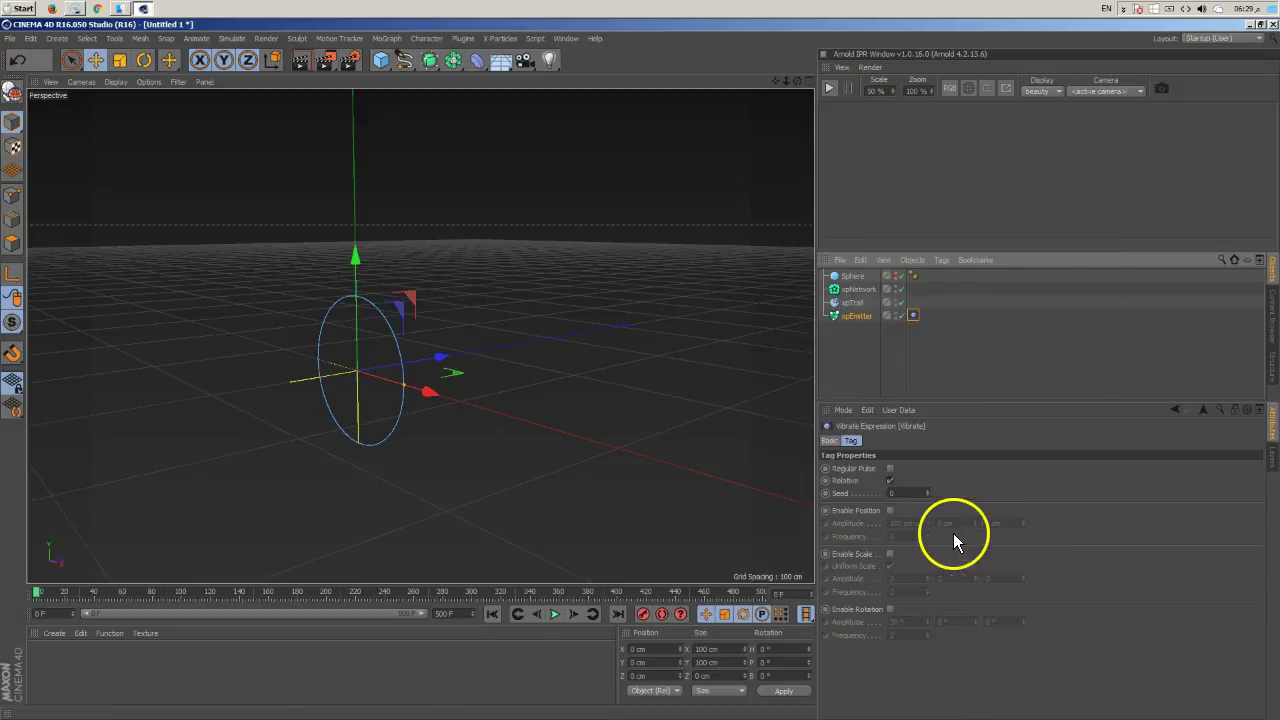
Step: Enable position vibration with a Y amplitude of 59 cm and a Z amplitude of 90 cm, and play the simulation
left_click(890, 510)
left_click_drag(975, 523, 1037, 565)
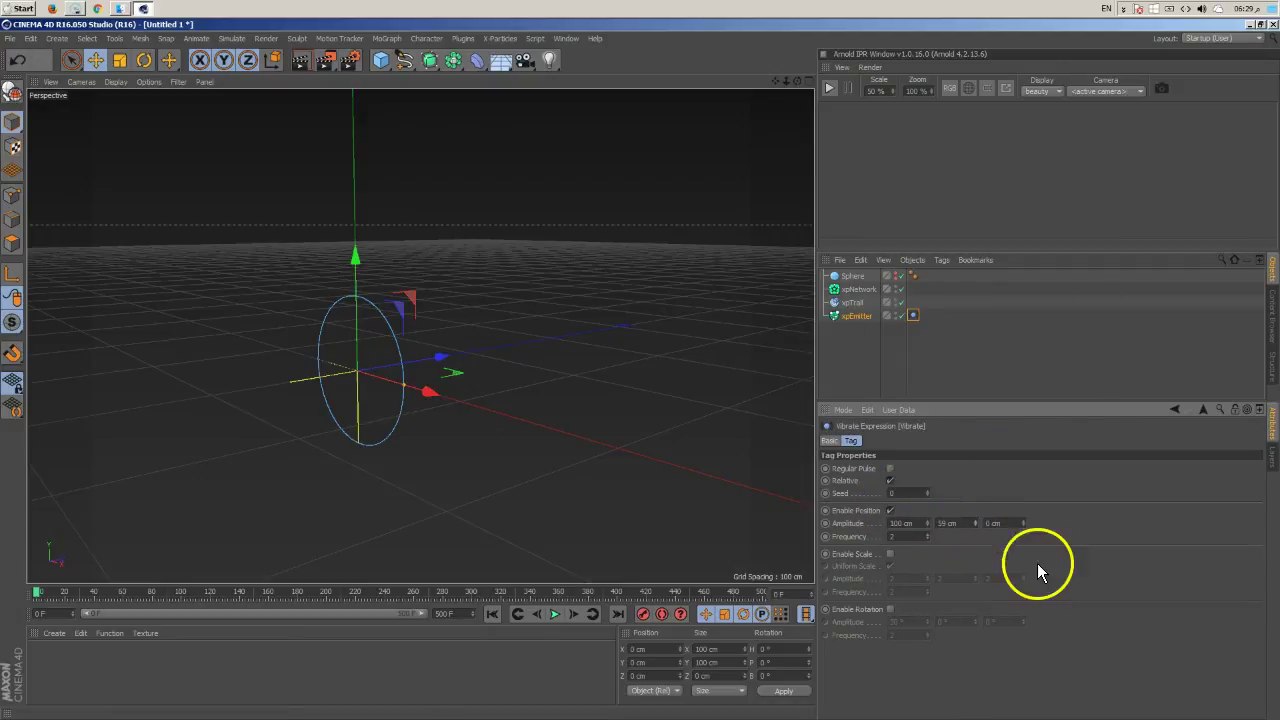
left_click_drag(1026, 520, 1023, 517)
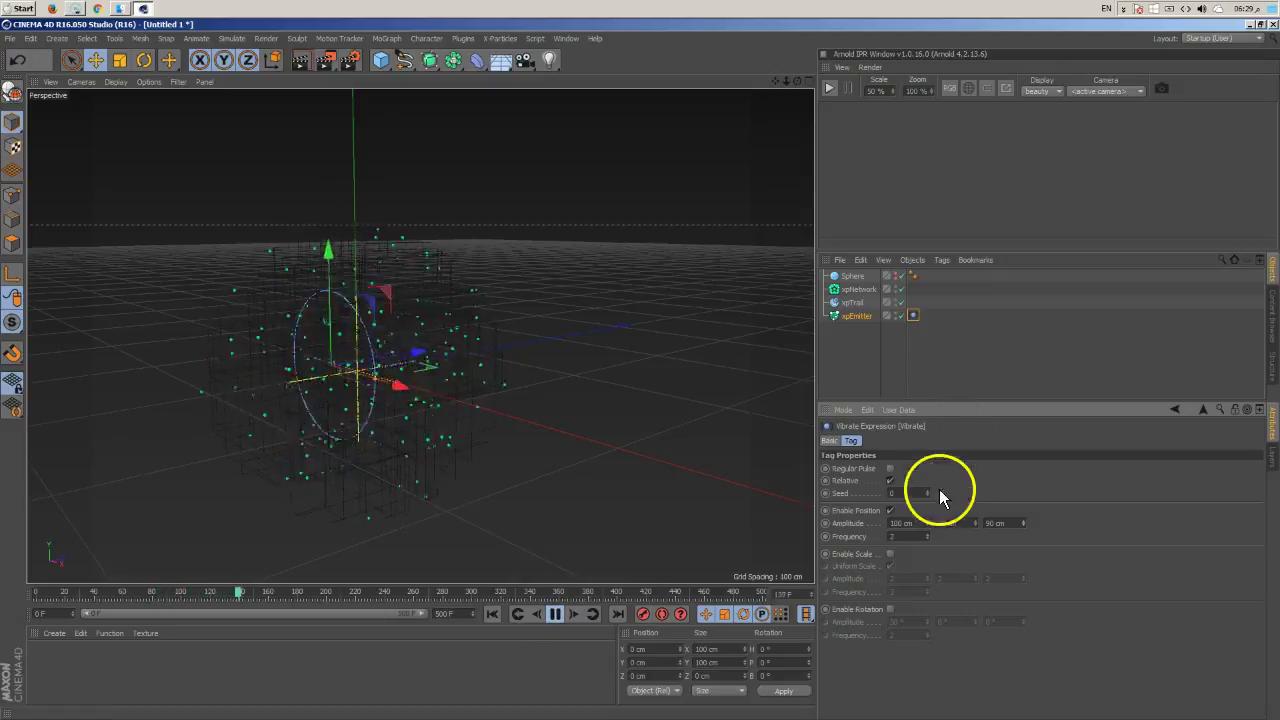
Step: Set the vibration's position amplitude to 300, 200 and 200 cm, replay the simulation and return to the first frame
double_click(908, 524)
type("300")
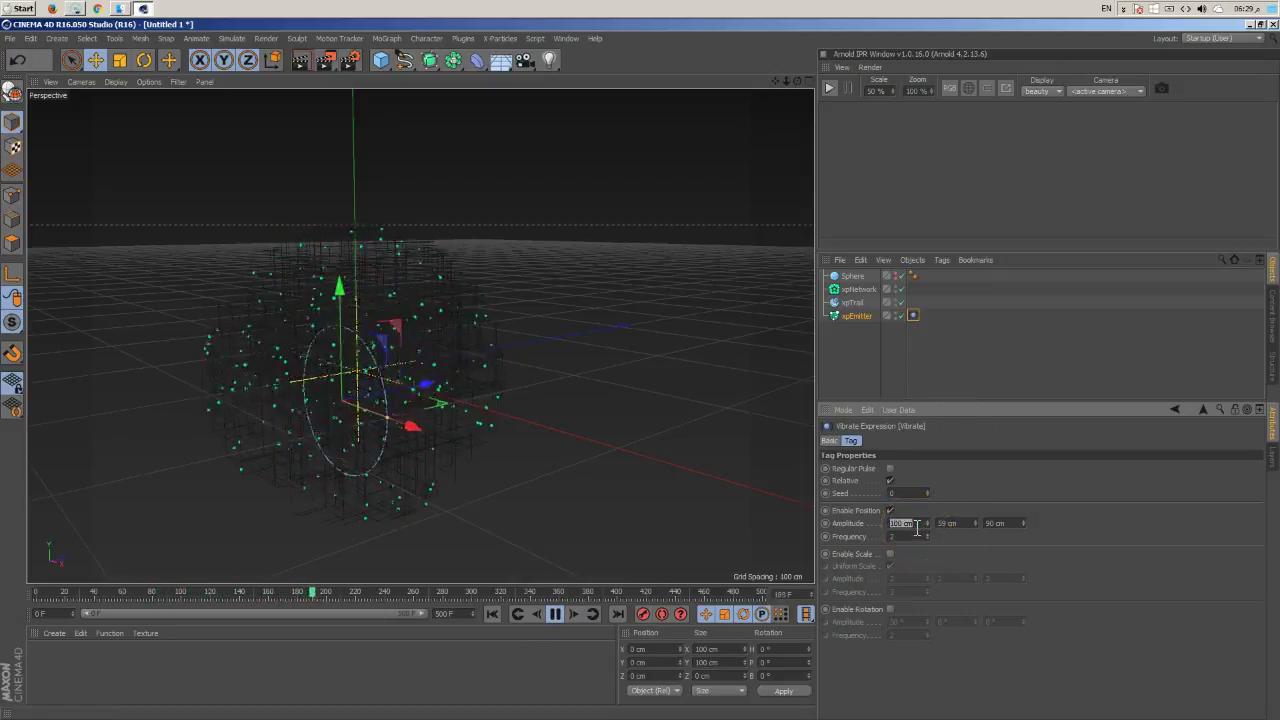
key("Return")
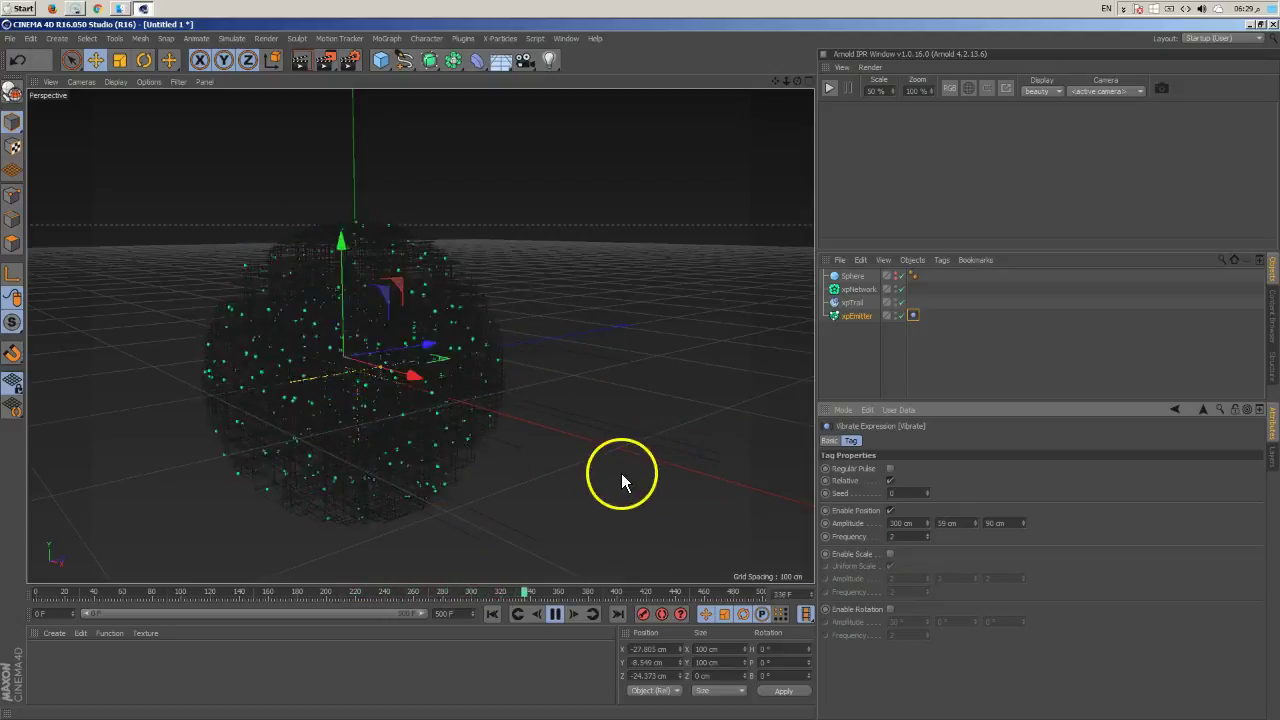
left_click(968, 528)
type("200")
left_click(1005, 523)
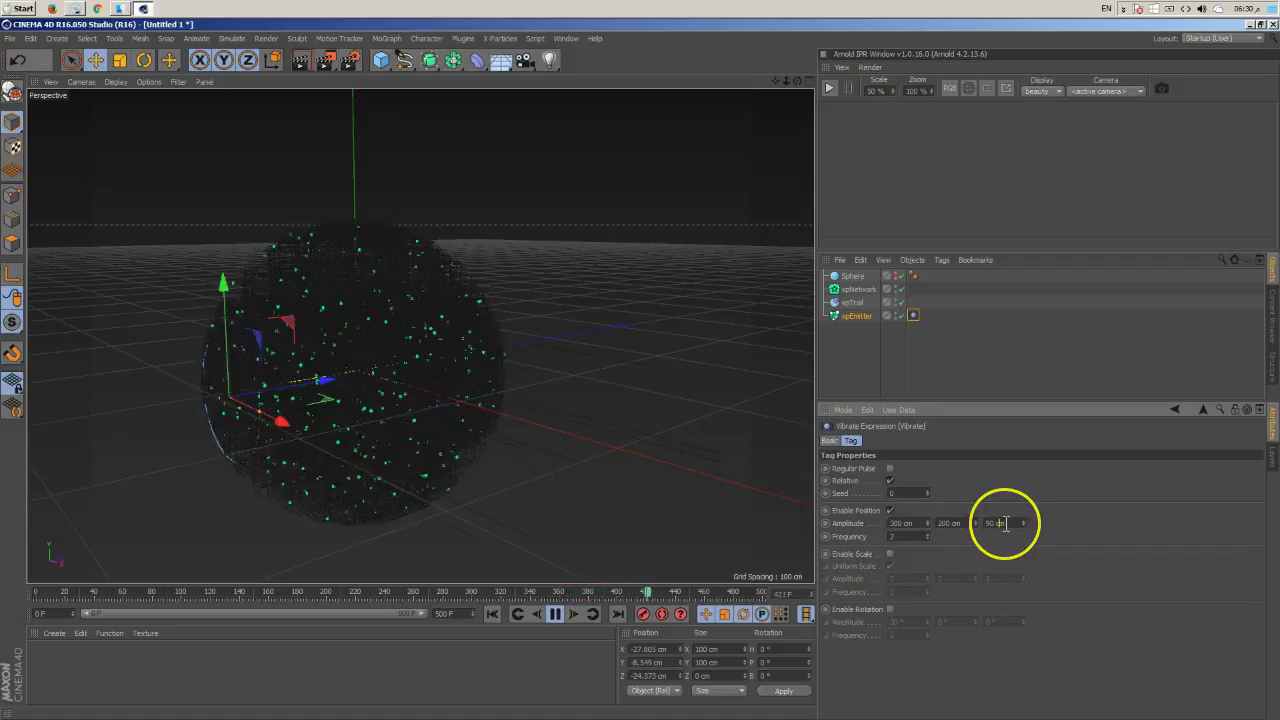
type("200")
key("Return")
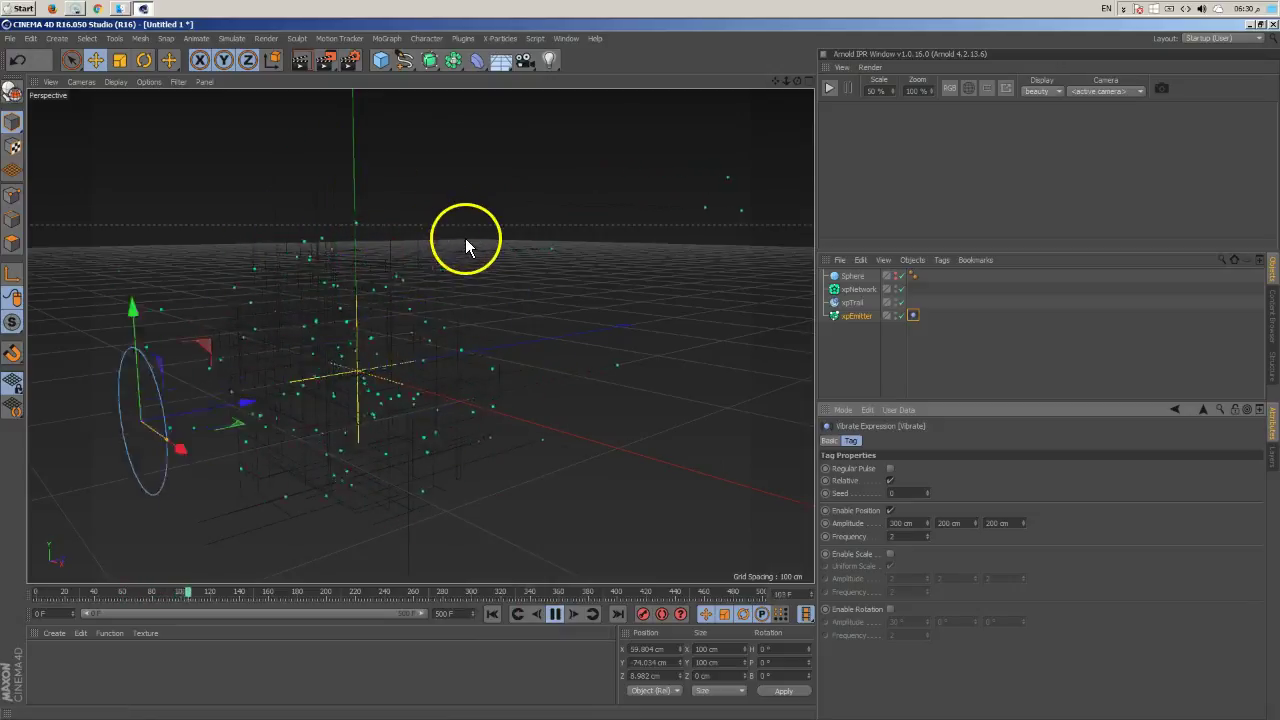
left_click(555, 613)
left_click(492, 614)
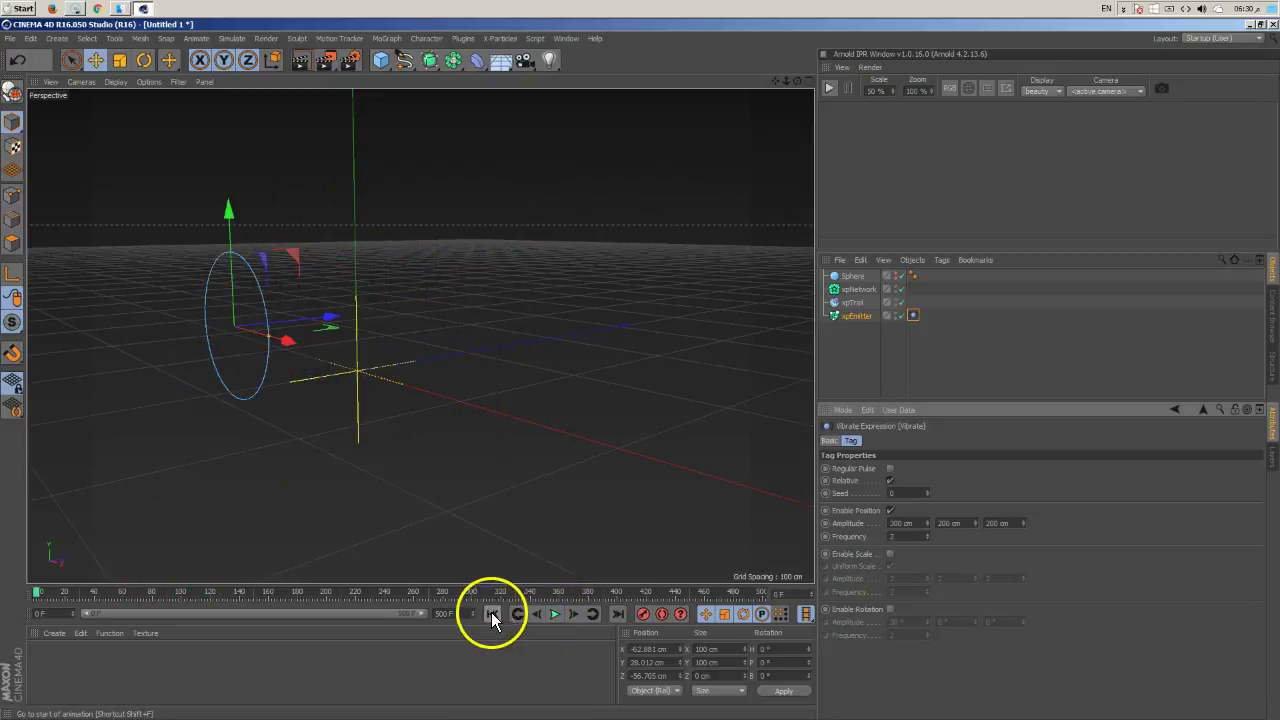
left_click(857, 366)
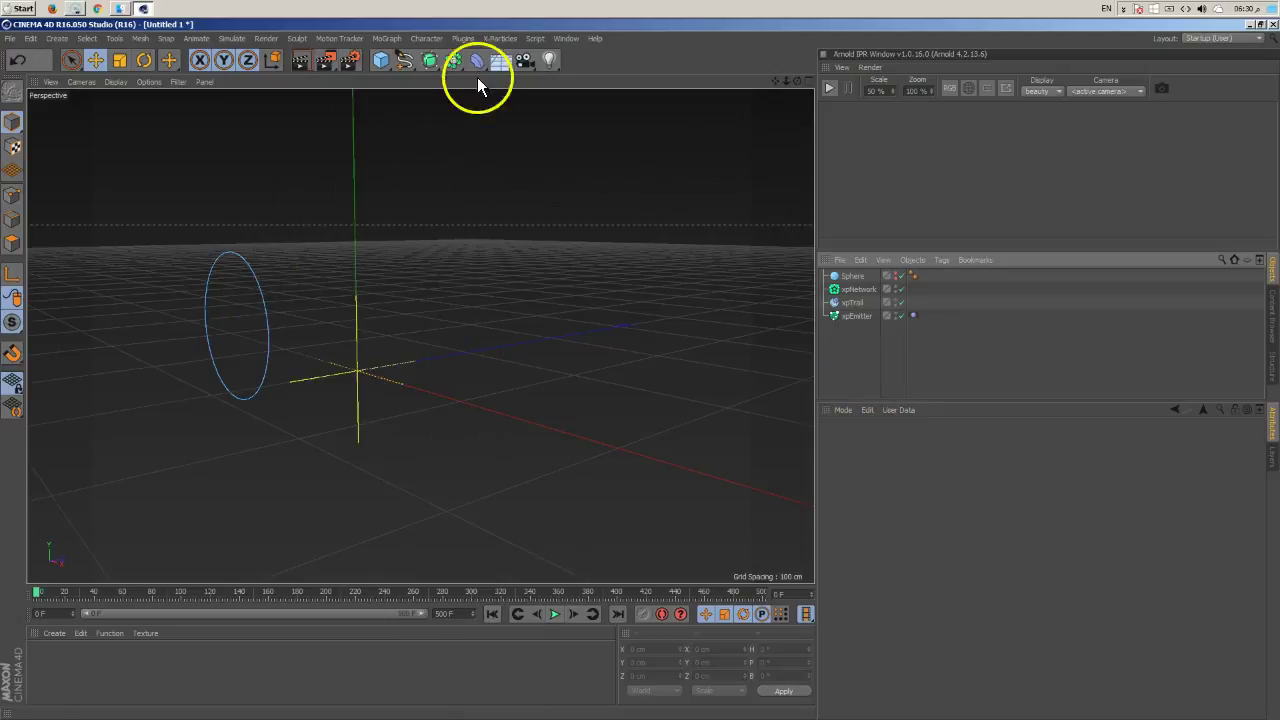
left_click(496, 39)
mouse_move(559, 246)
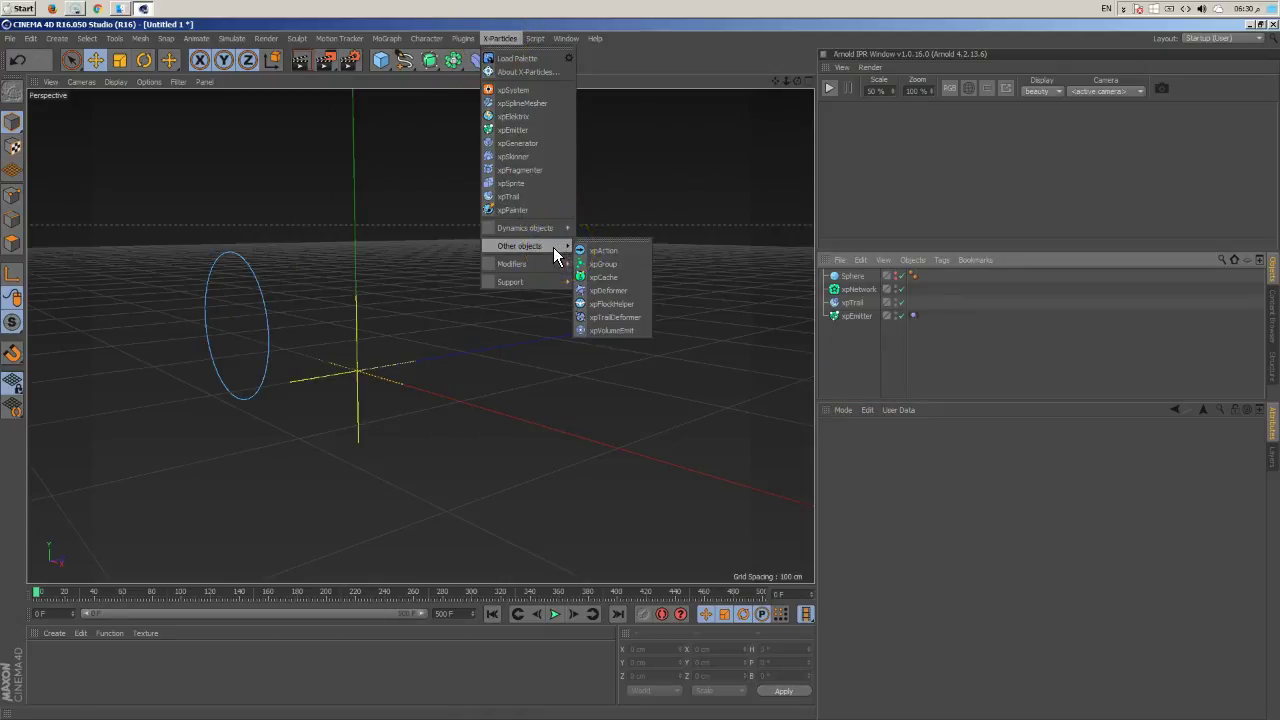
left_click(550, 264)
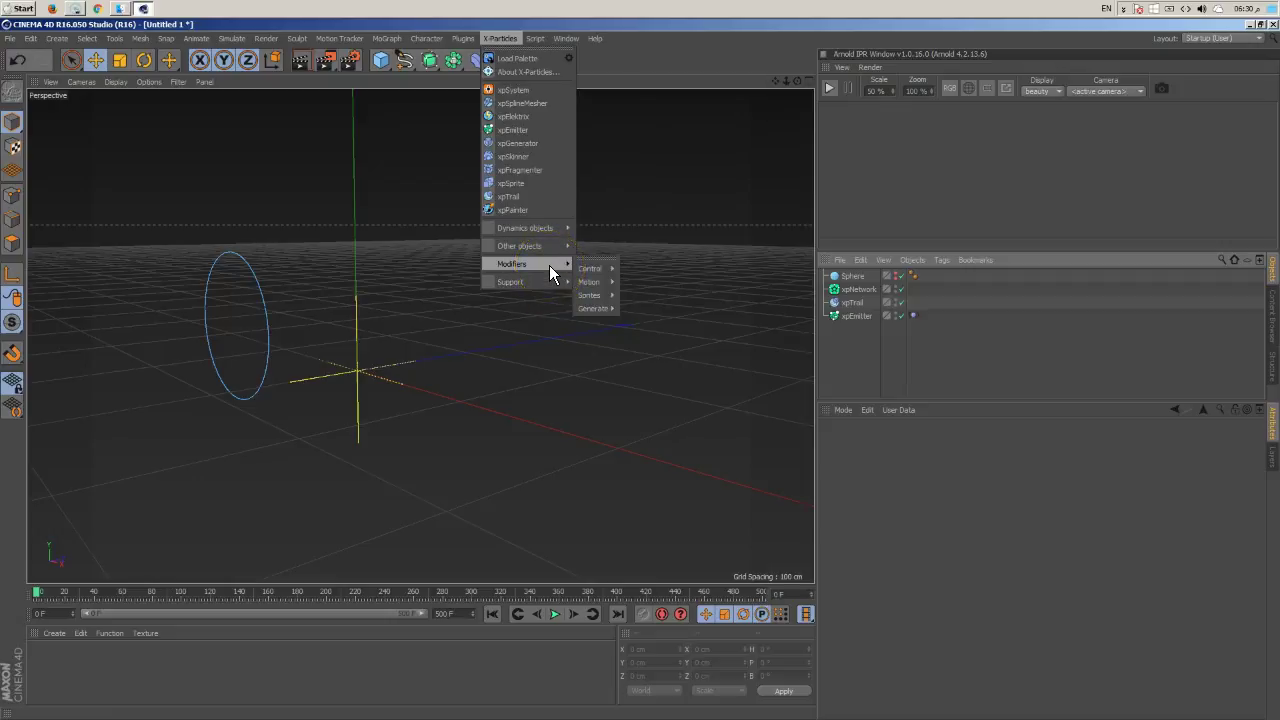
mouse_move(549, 281)
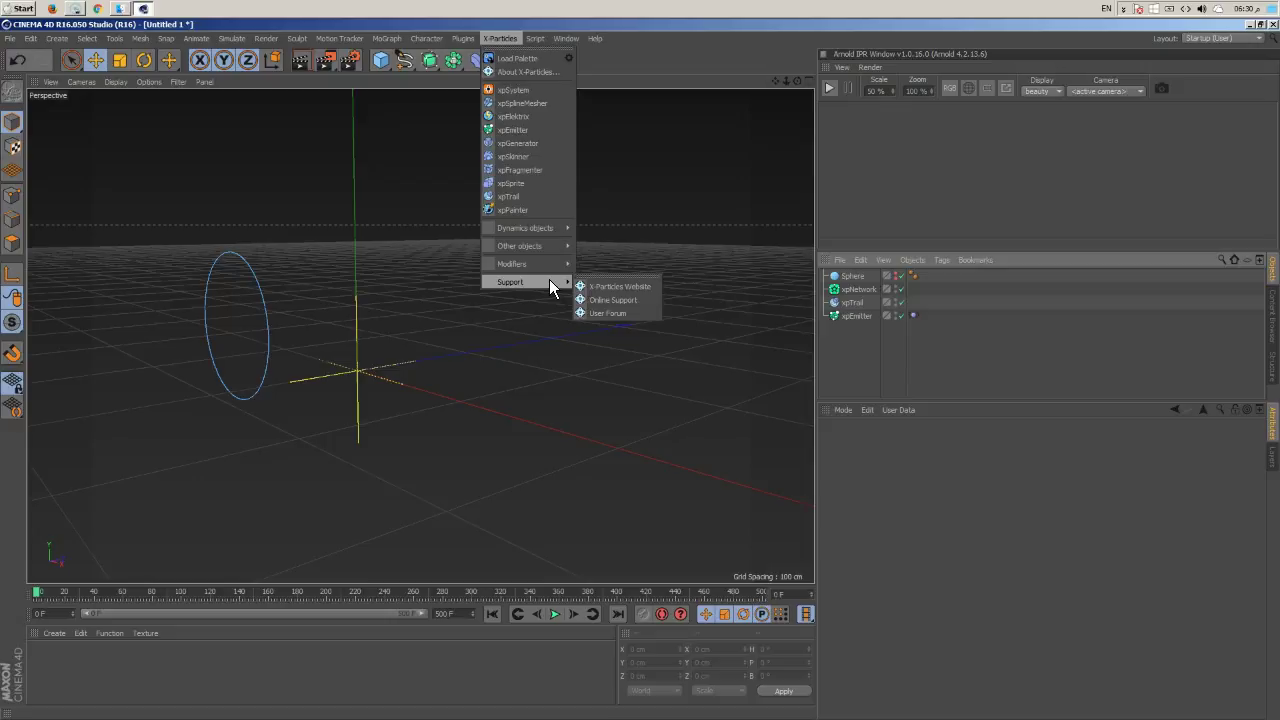
left_click(549, 229)
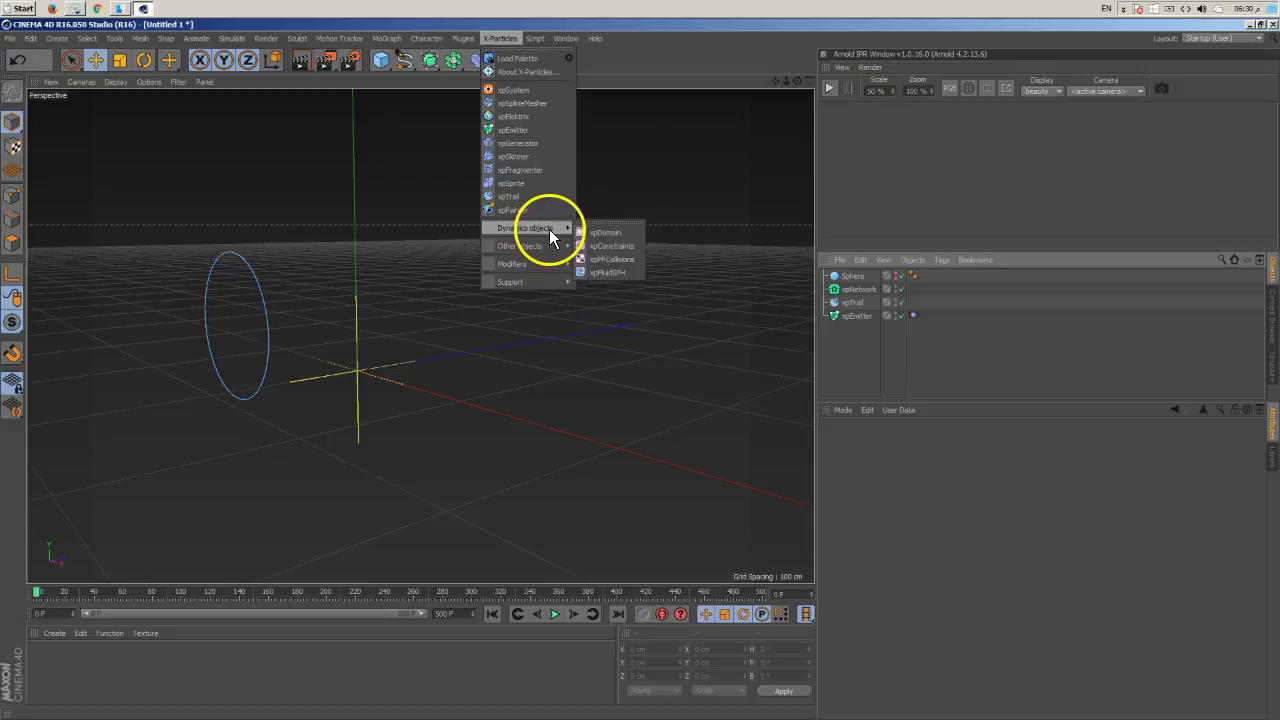
left_click(550, 245)
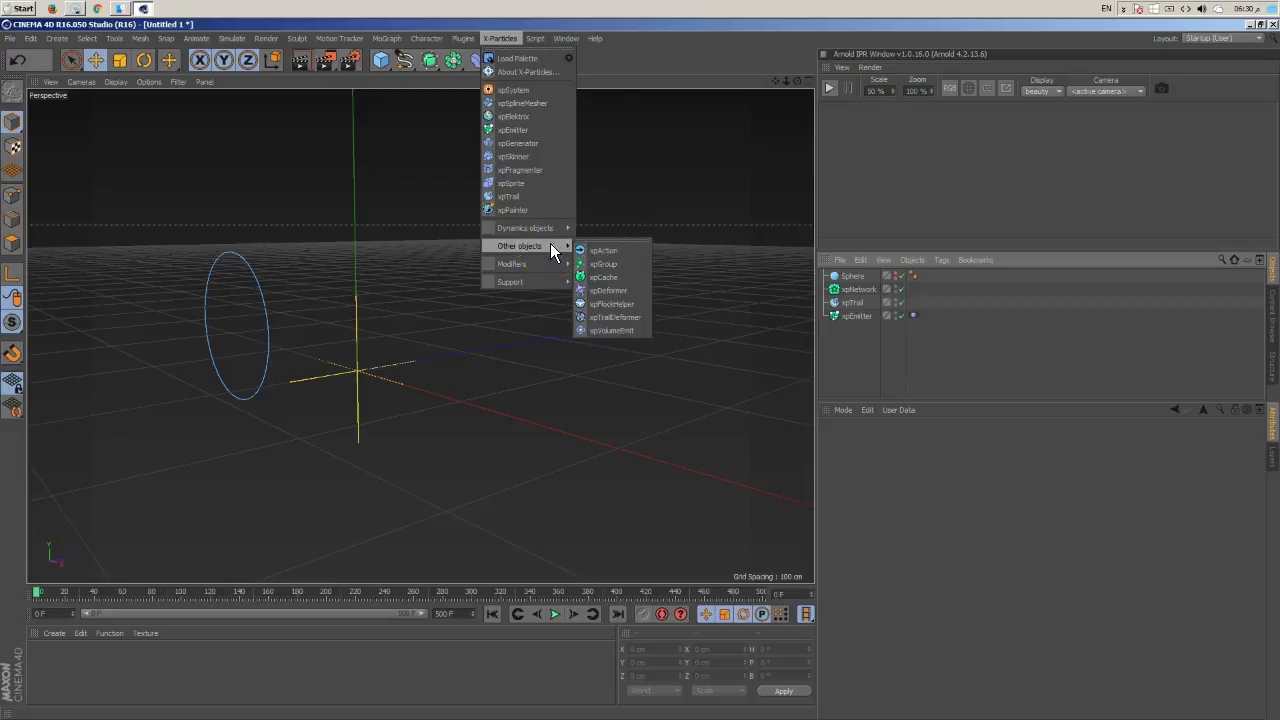
left_click(842, 343)
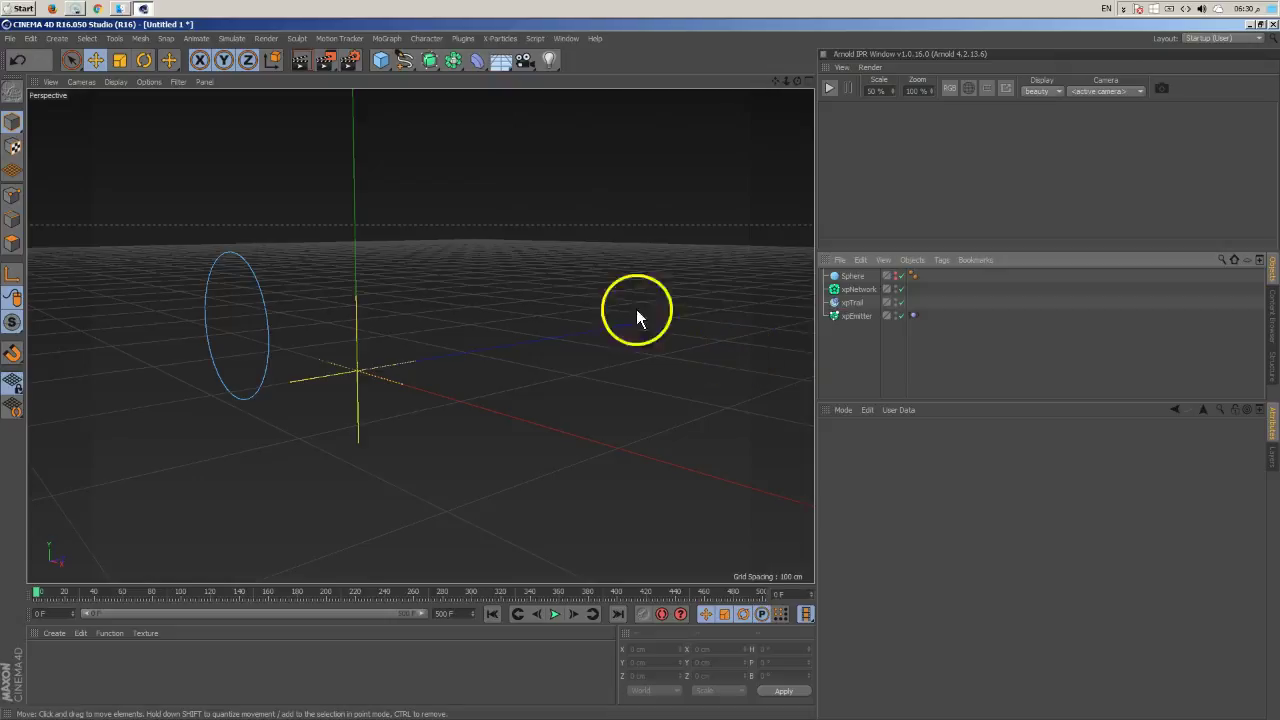
Step: Add an xpSystem object to the scene
left_click(501, 39)
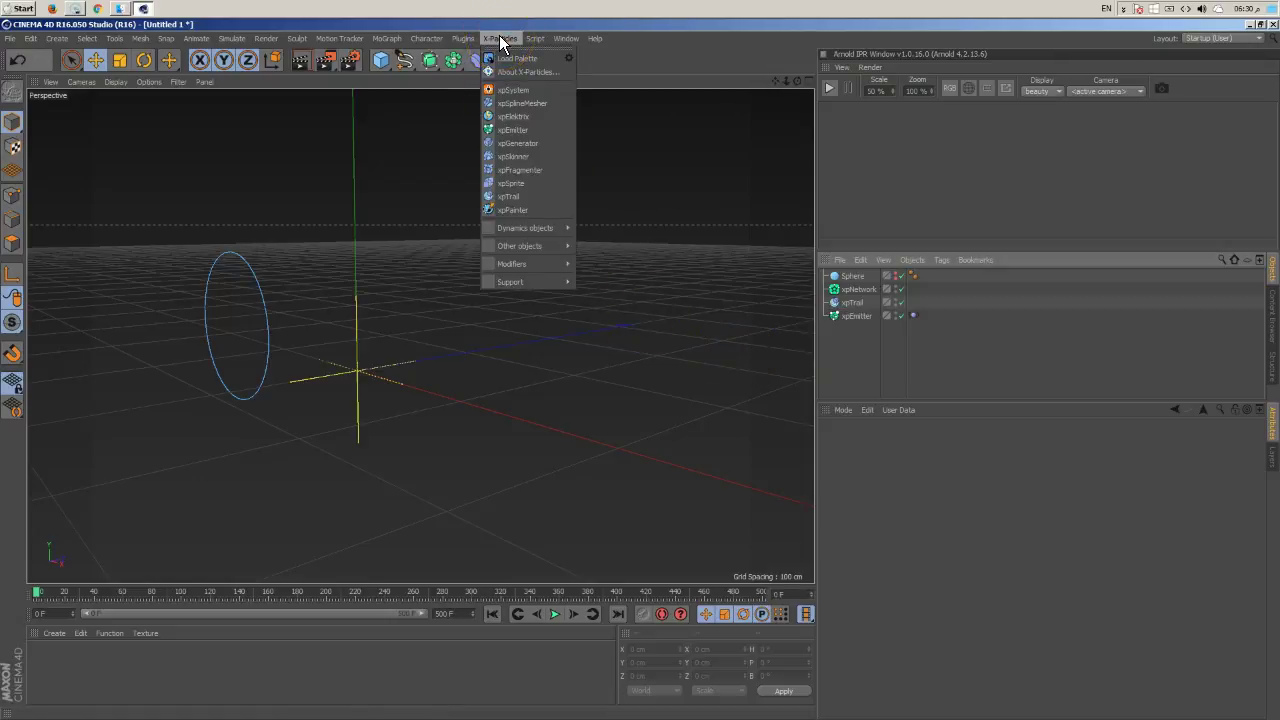
left_click(523, 91)
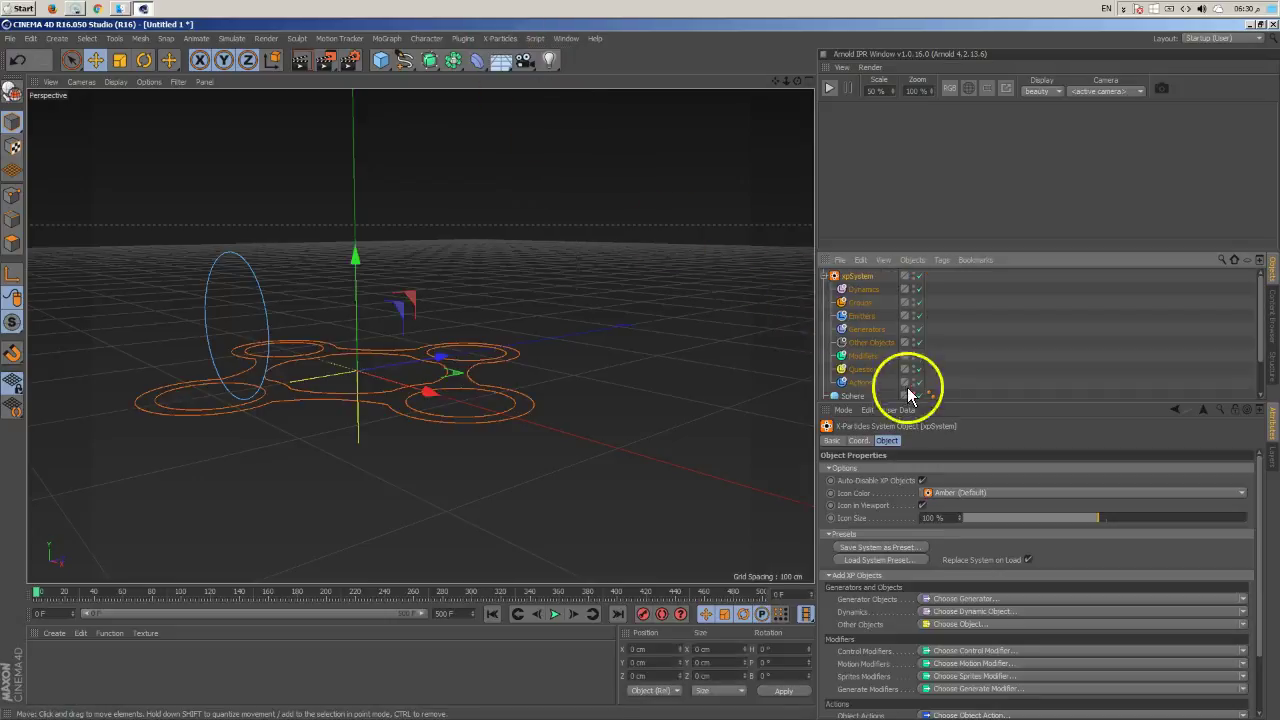
Step: Sort the scene objects into the xpSystem folders: Sphere into Other Objects, xpNetwork into Modifiers, xpTrail into Generators, xpEmitter into Emitters
left_click_drag(934, 402, 942, 491)
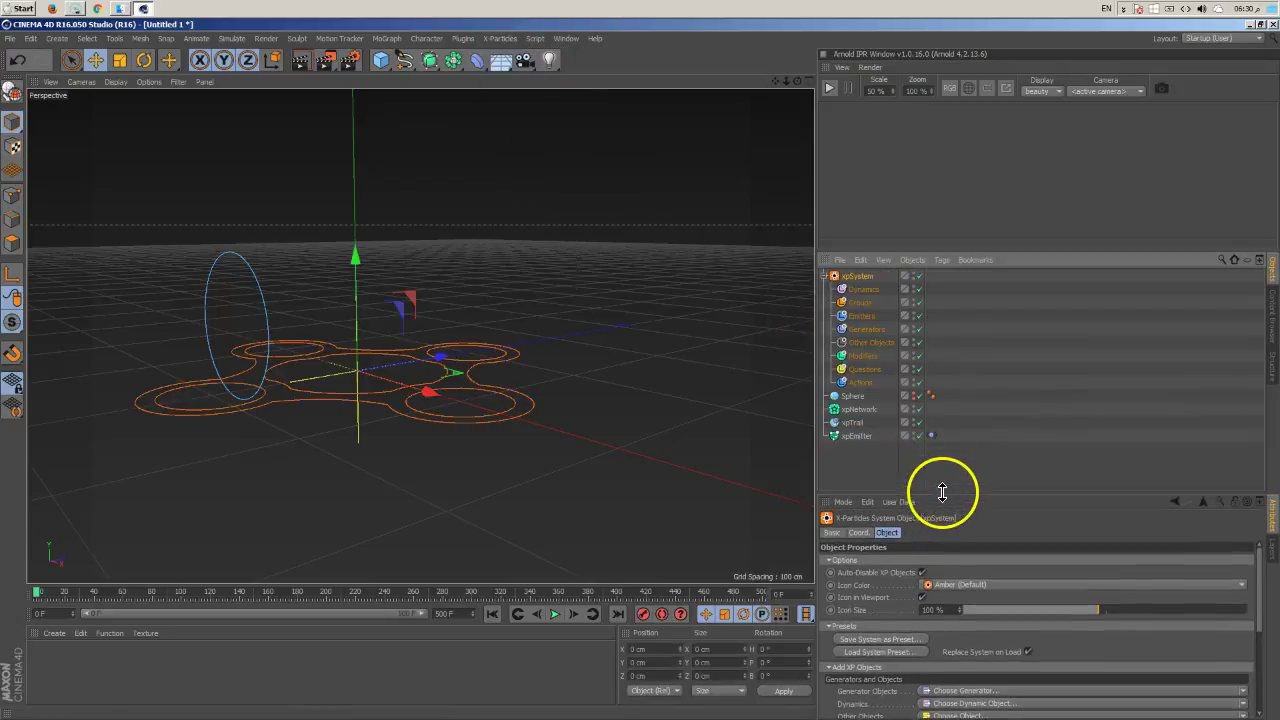
left_click(863, 465)
left_click_drag(850, 408, 864, 358)
left_click_drag(853, 418, 866, 343)
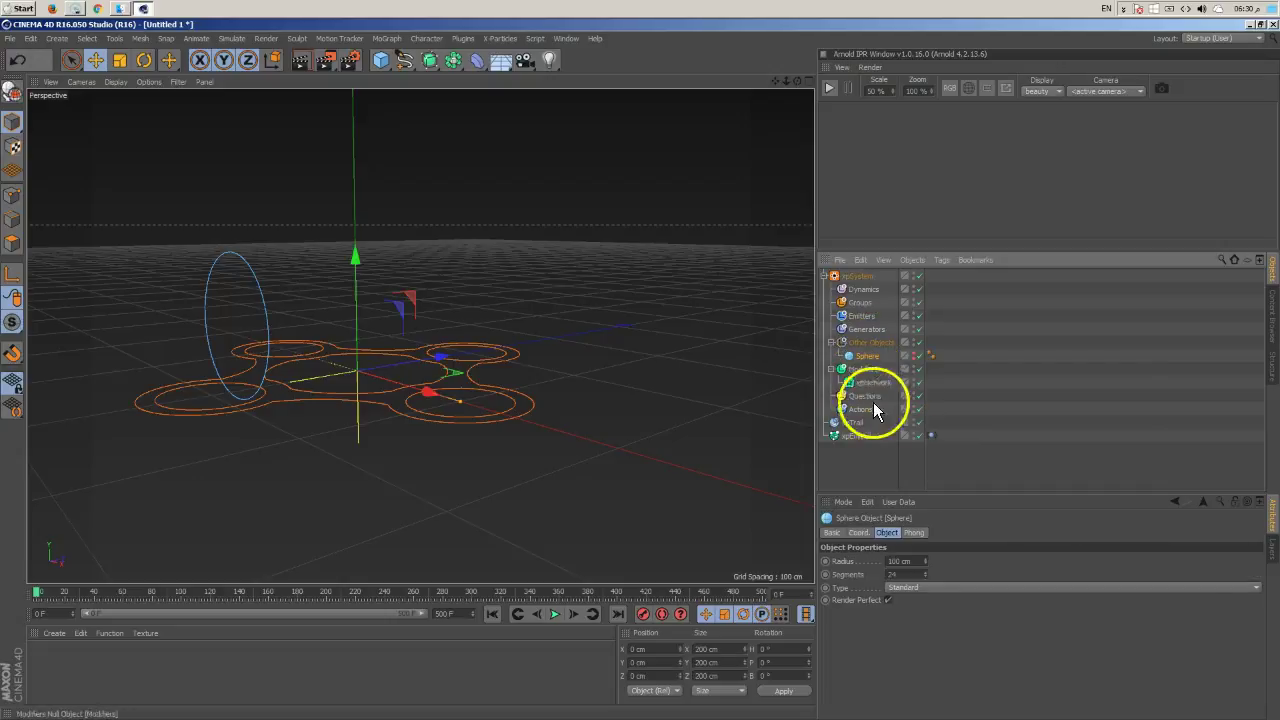
left_click_drag(851, 421, 862, 318)
Step: Add a new question to the xpEmitter
left_click(863, 424)
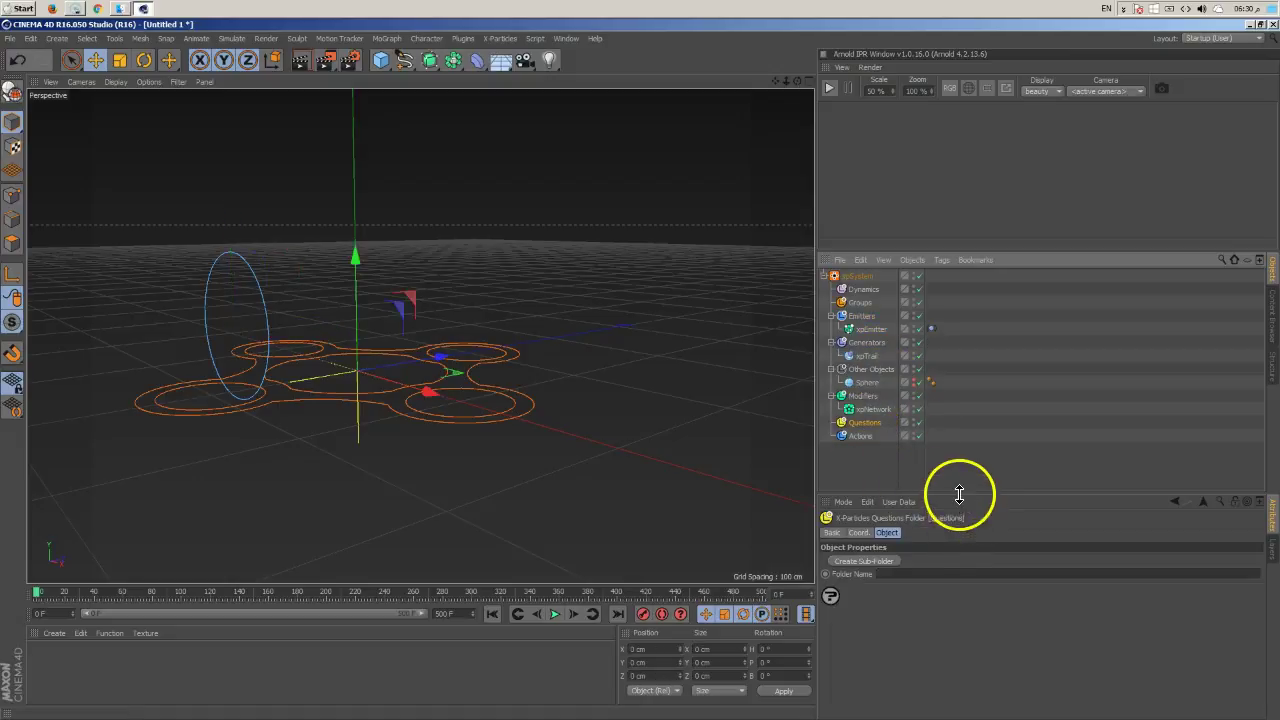
left_click_drag(959, 495, 966, 451)
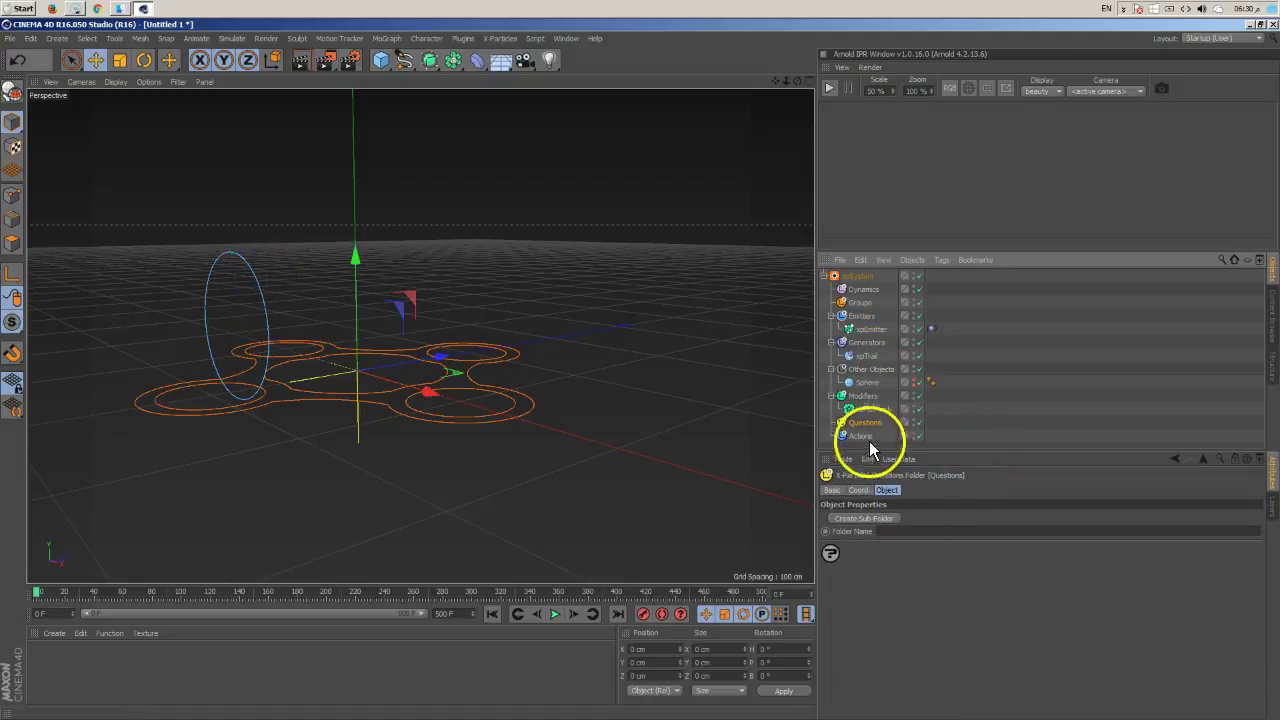
left_click(866, 330)
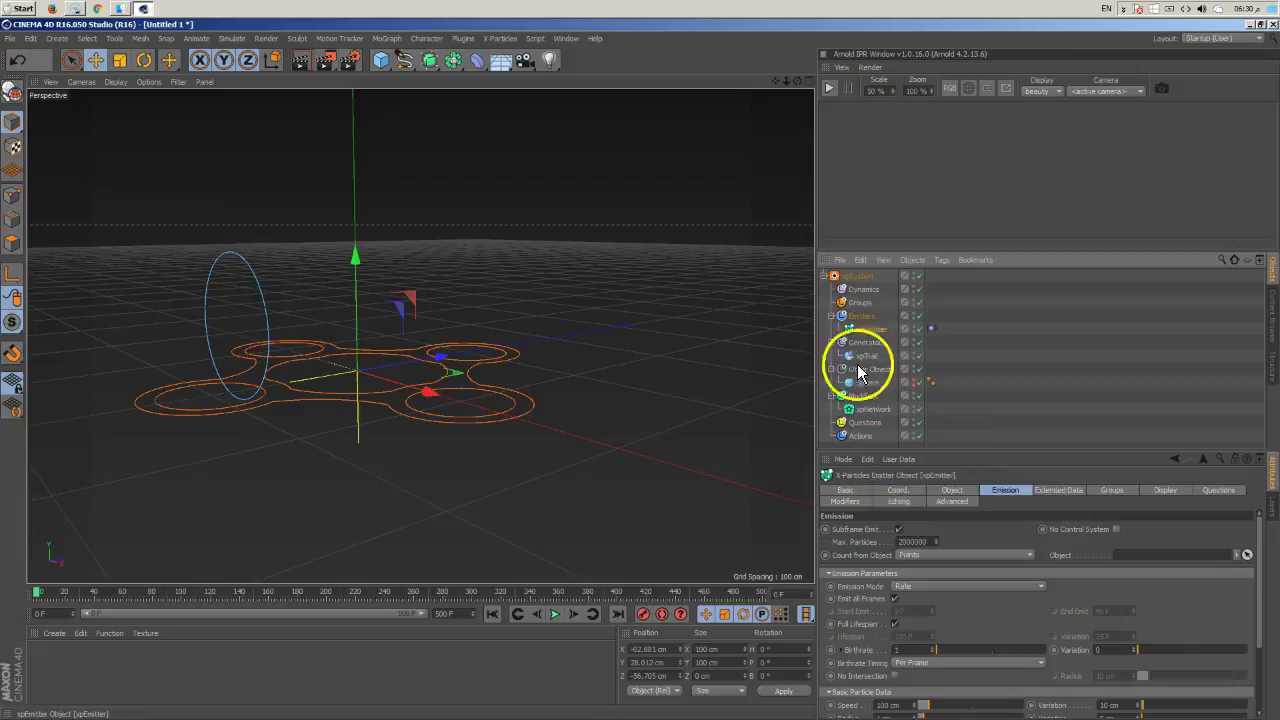
left_click(1203, 499)
left_click(866, 526)
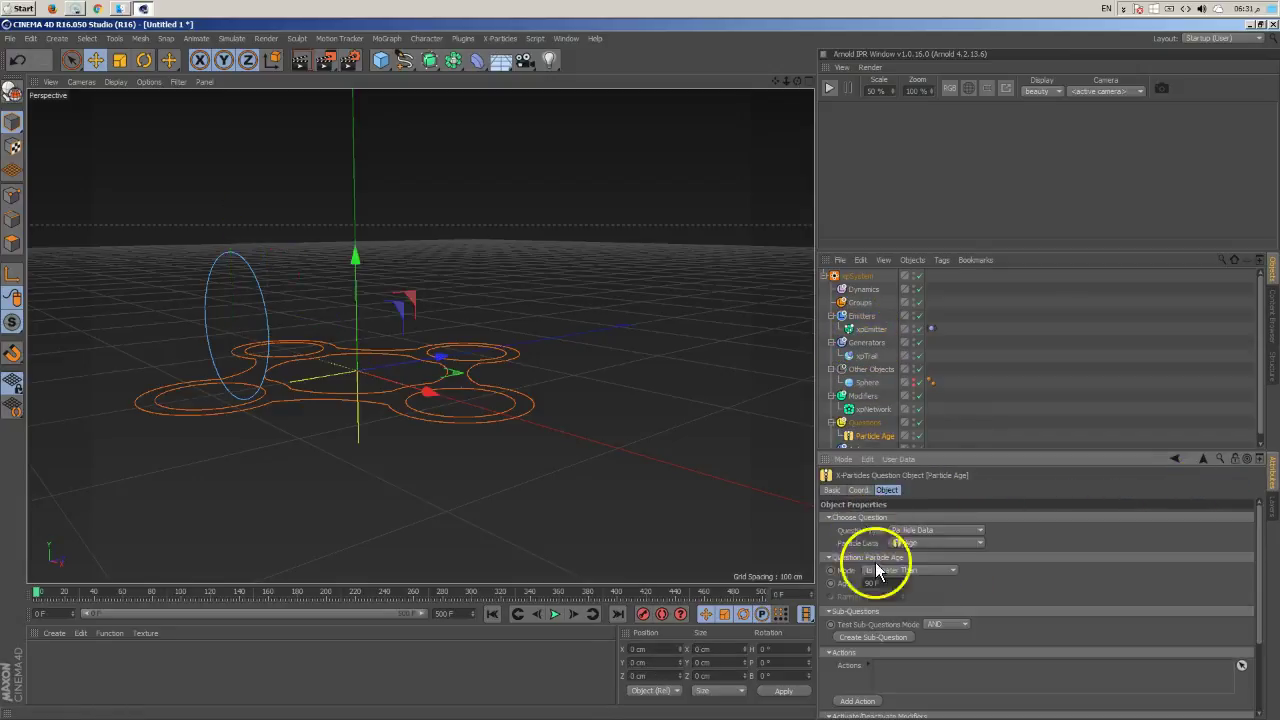
Step: Change the question type to Particle Position and its position test to Inside Volume
left_click(982, 530)
left_click(1029, 529)
left_click(972, 543)
left_click(973, 559)
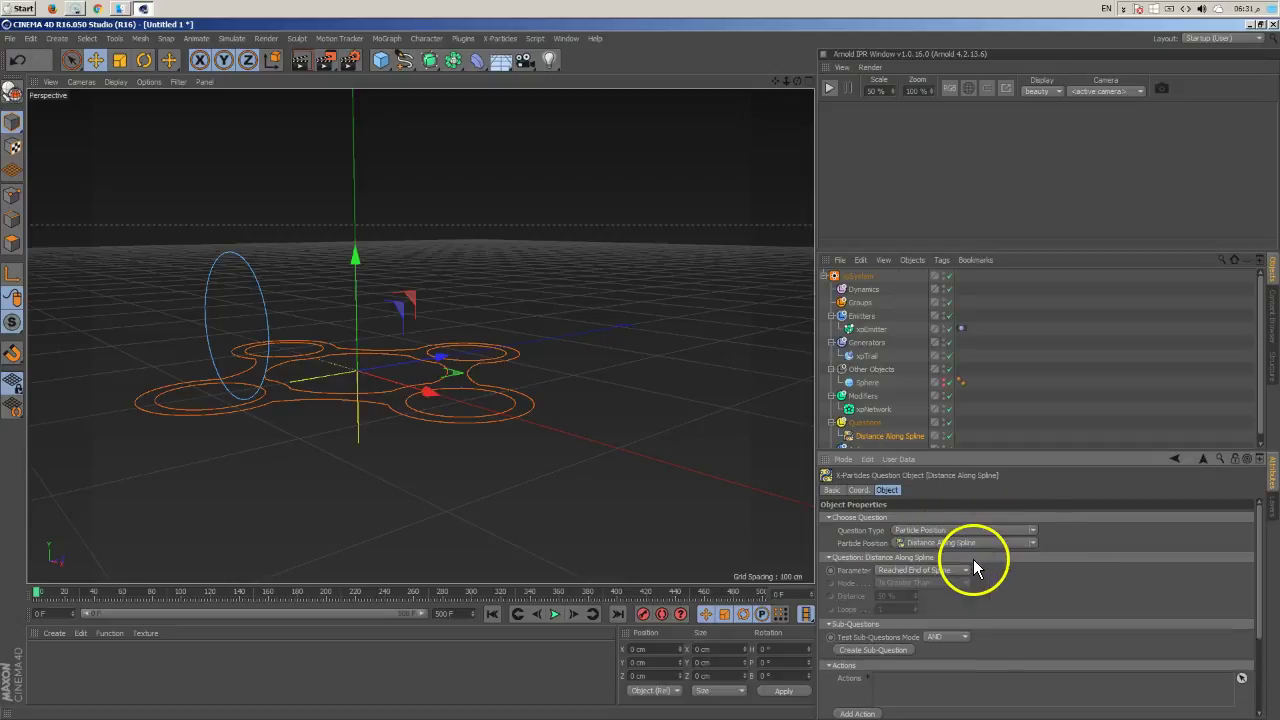
left_click(1032, 543)
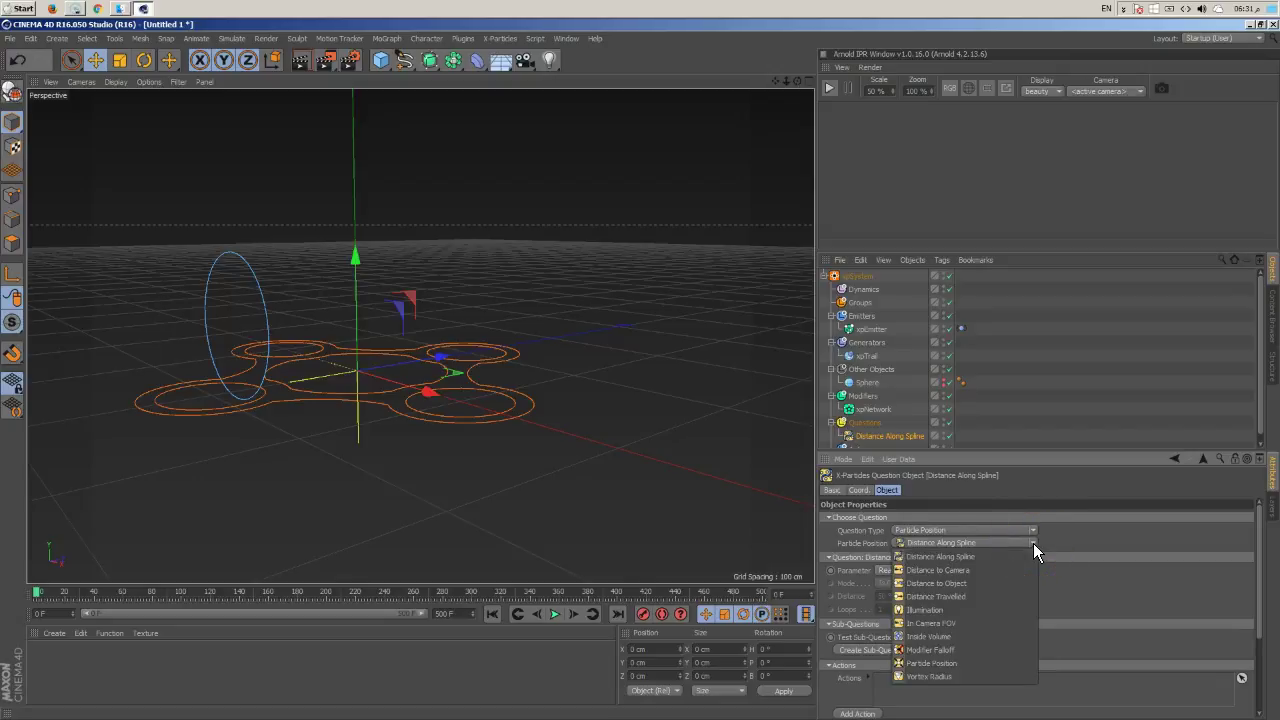
left_click(948, 638)
Step: Review the xpNetwork modifier's settings and set the Inside Volume question's mode to Particle is Outside Volume
left_click(872, 409)
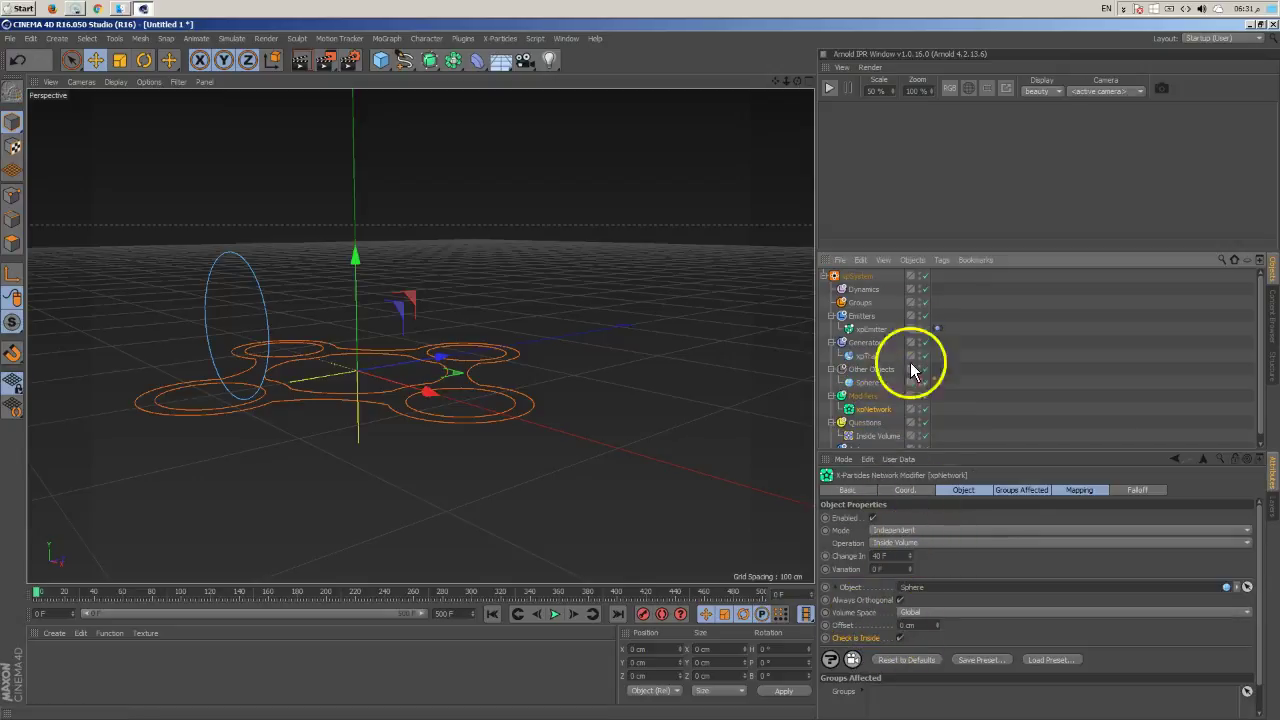
left_click(878, 437)
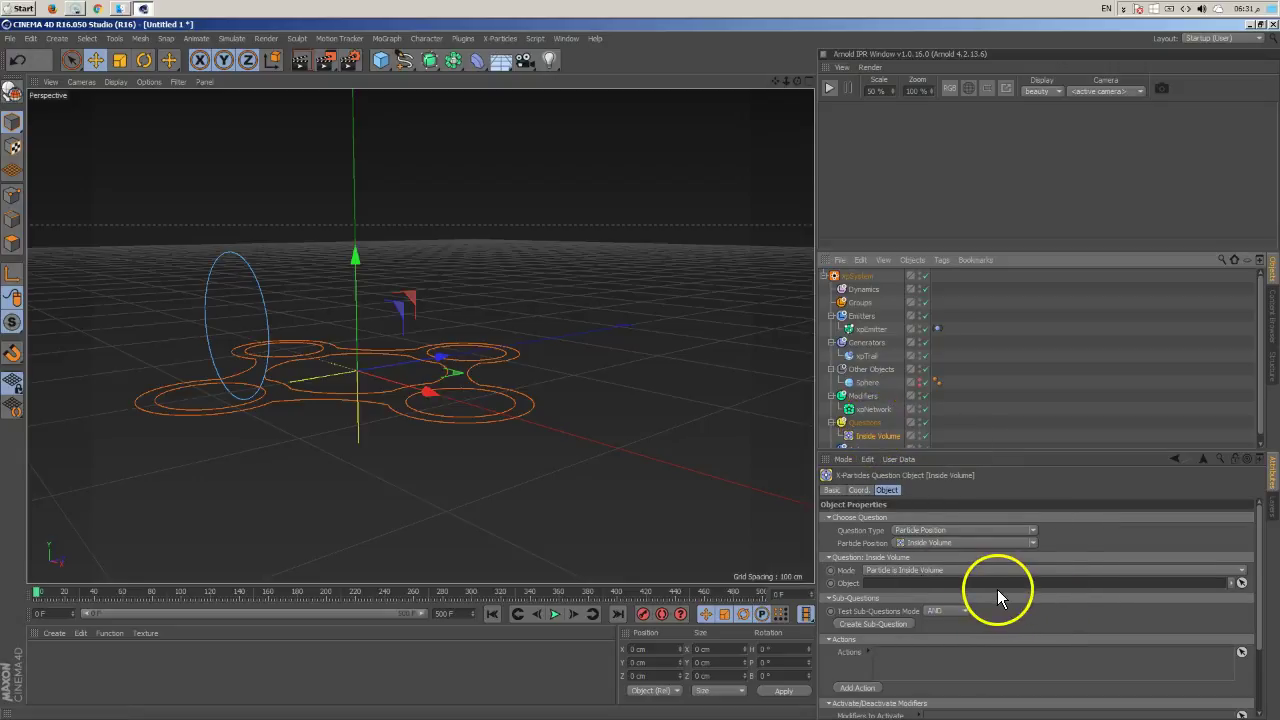
left_click(900, 570)
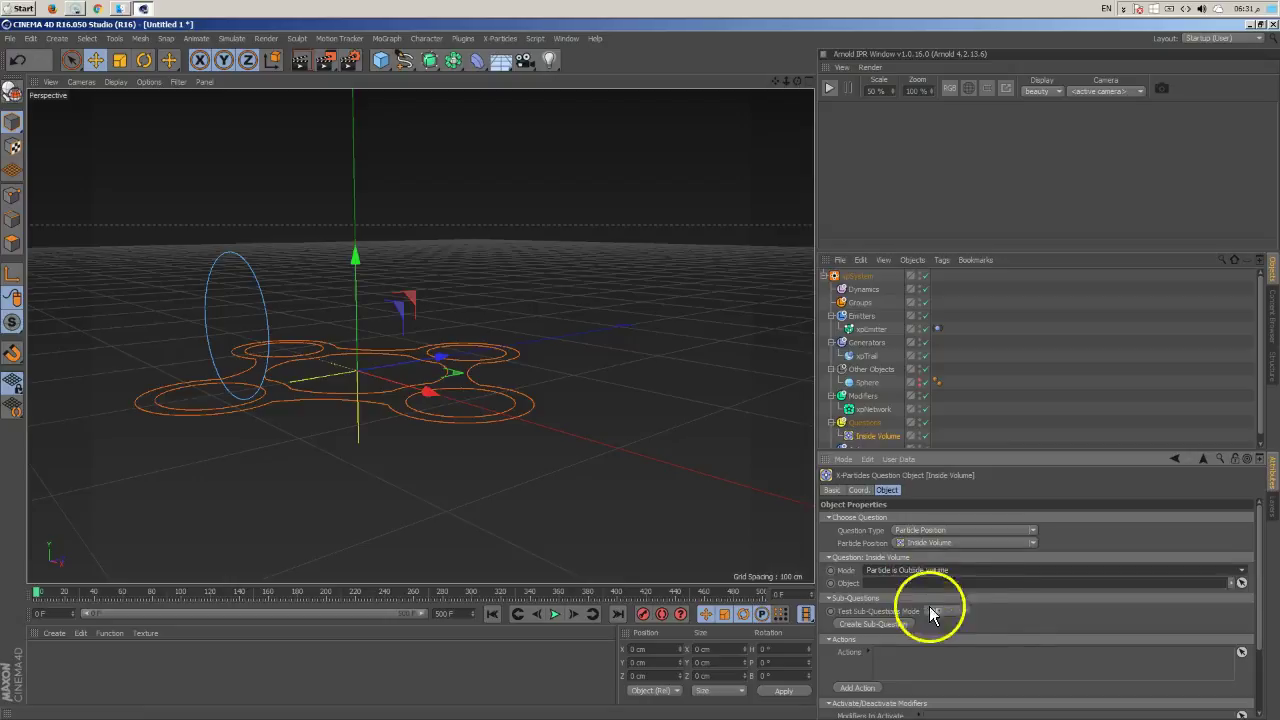
Step: Add an action to the Inside Volume question and set it to the Kill Modifier under Control Modifier Actions
scroll(994, 594, "down", 2)
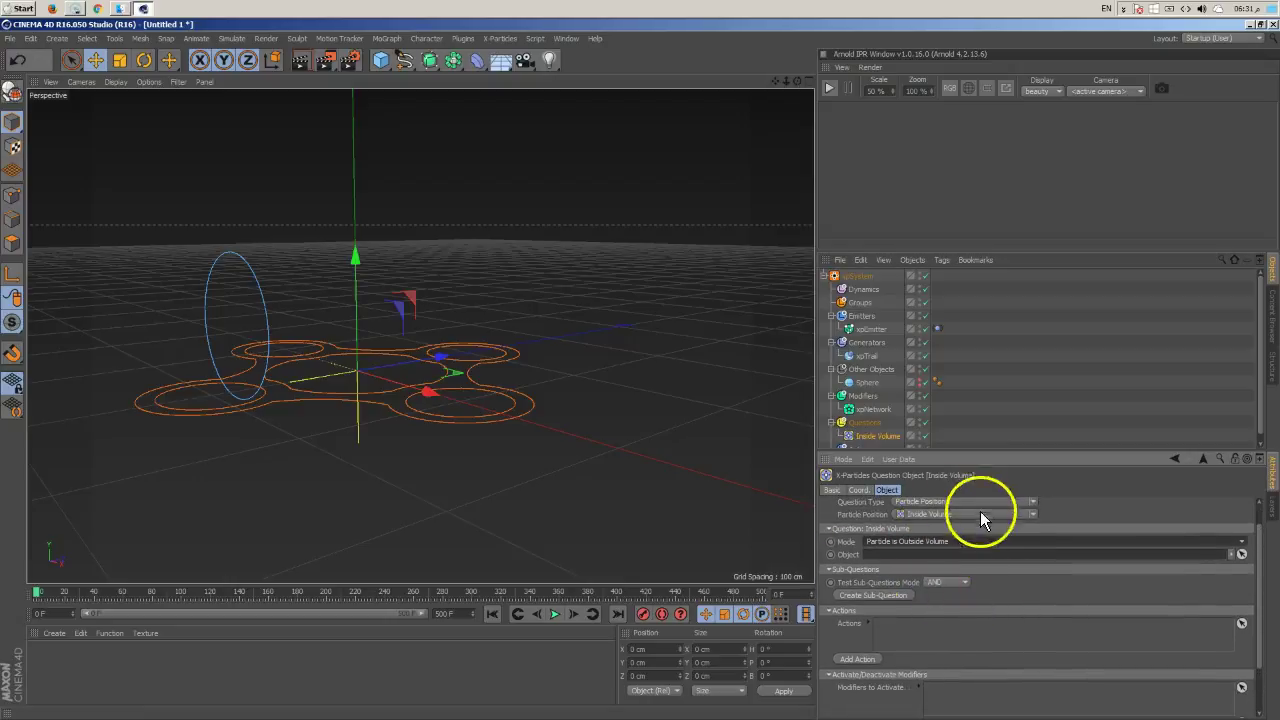
left_click(873, 657)
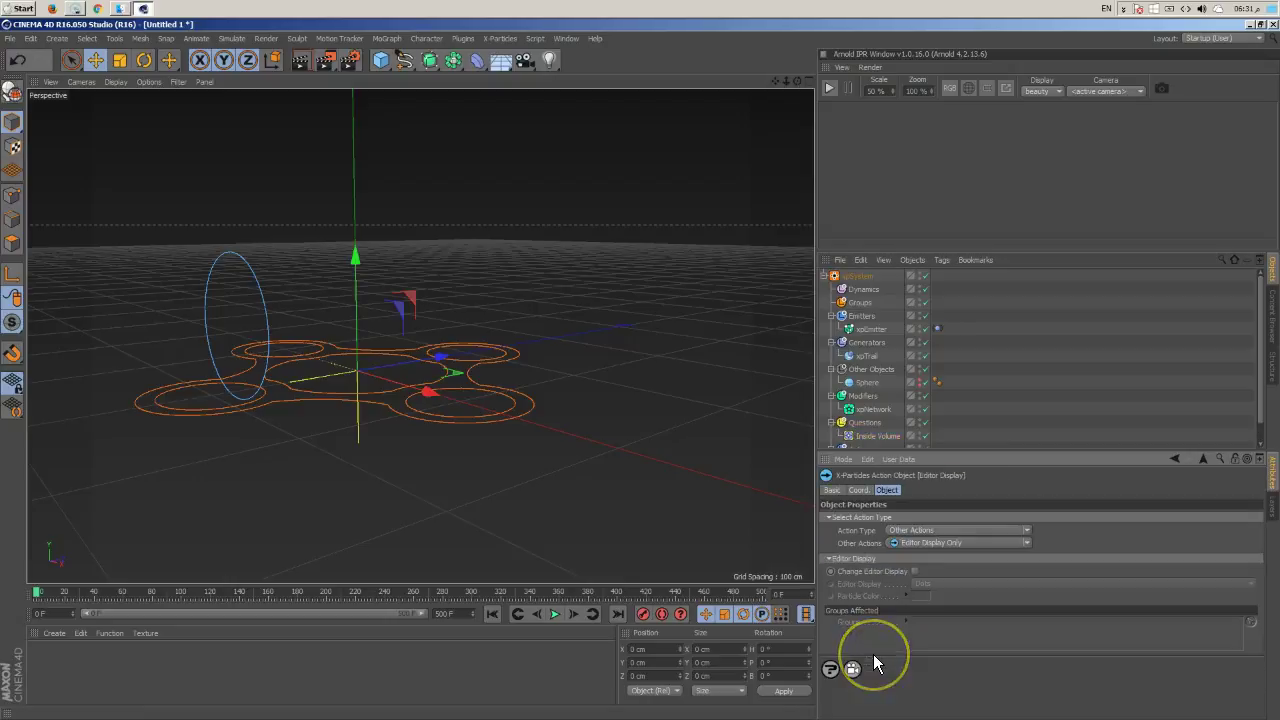
left_click(1029, 535)
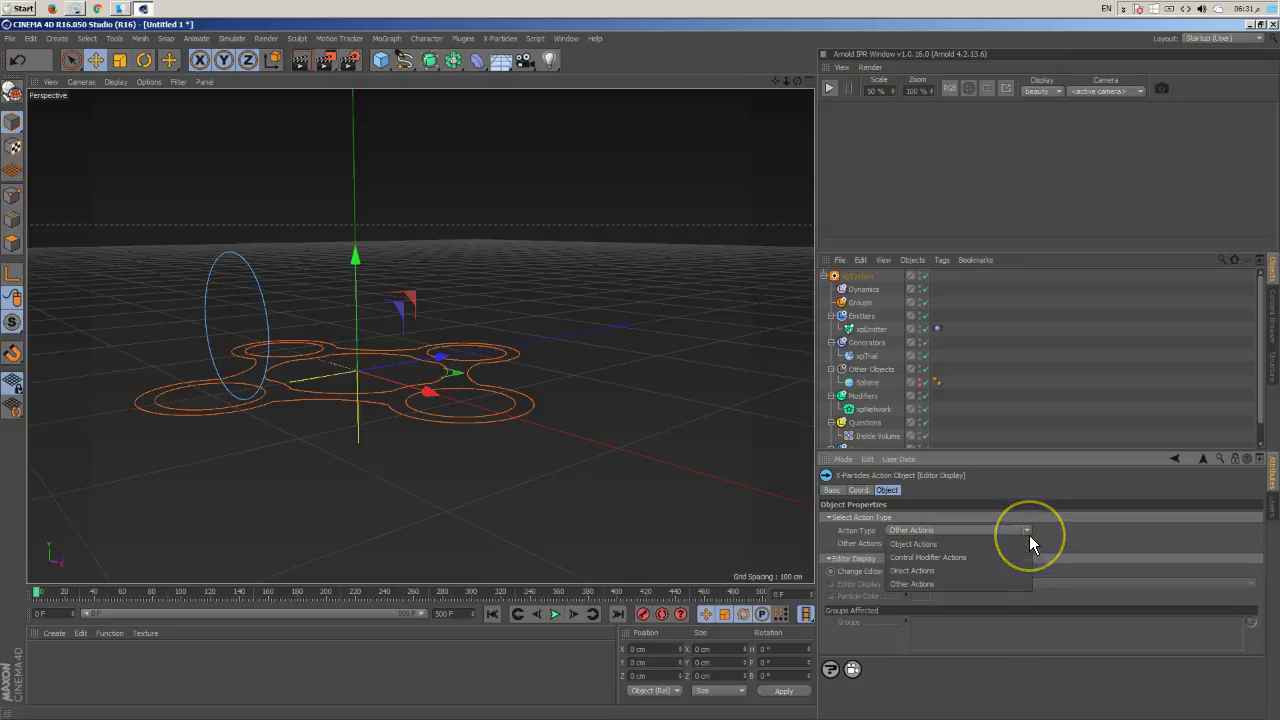
left_click(1030, 538)
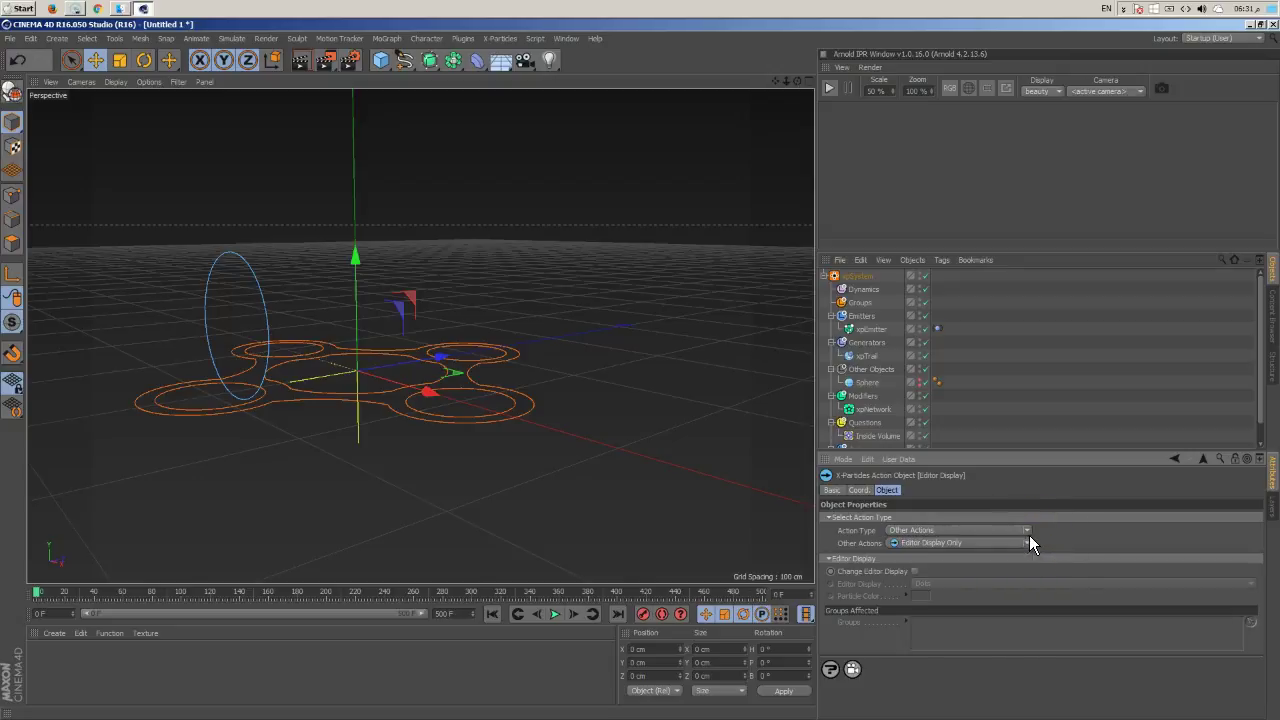
left_click(1029, 543)
left_click(1060, 541)
left_click(1029, 531)
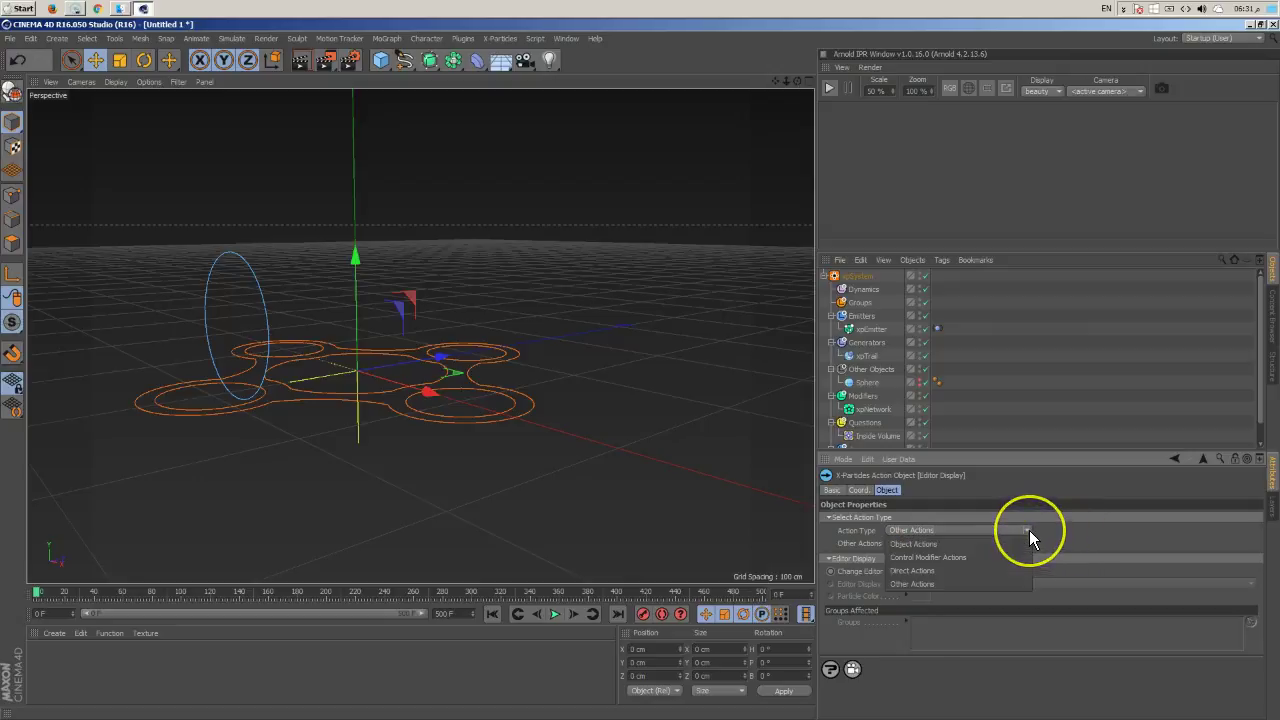
left_click(981, 557)
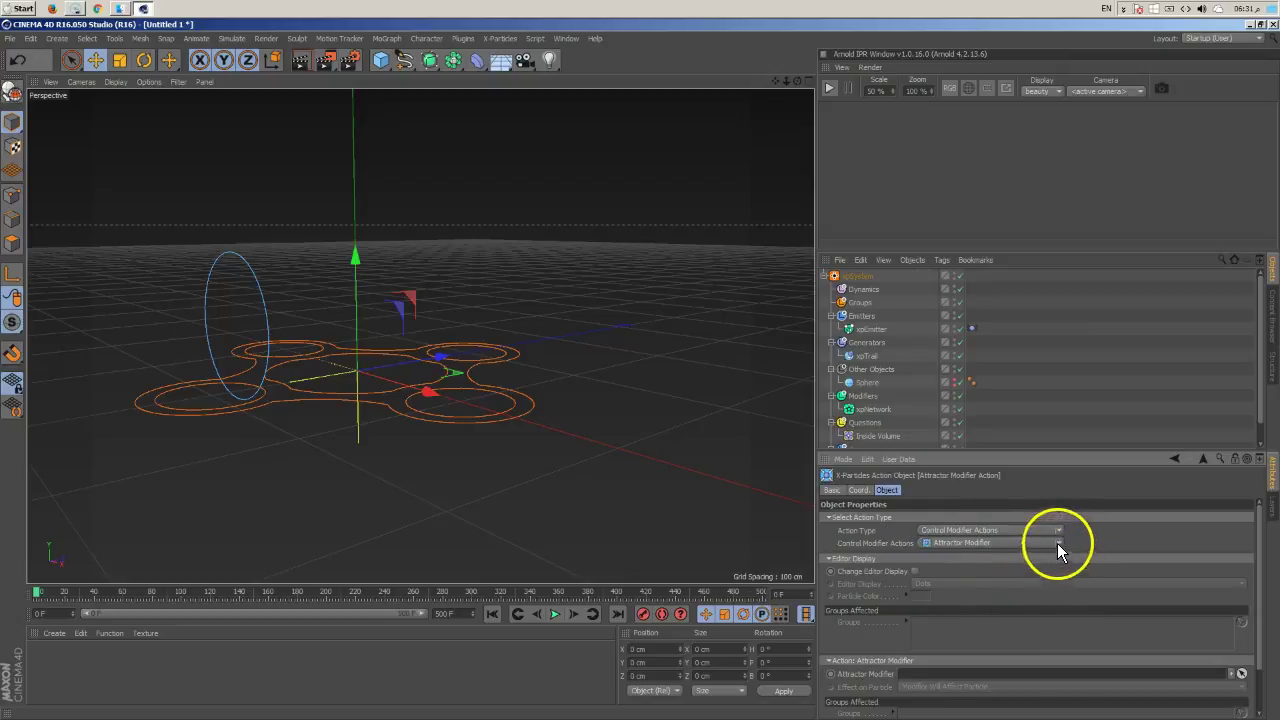
left_click(1061, 541)
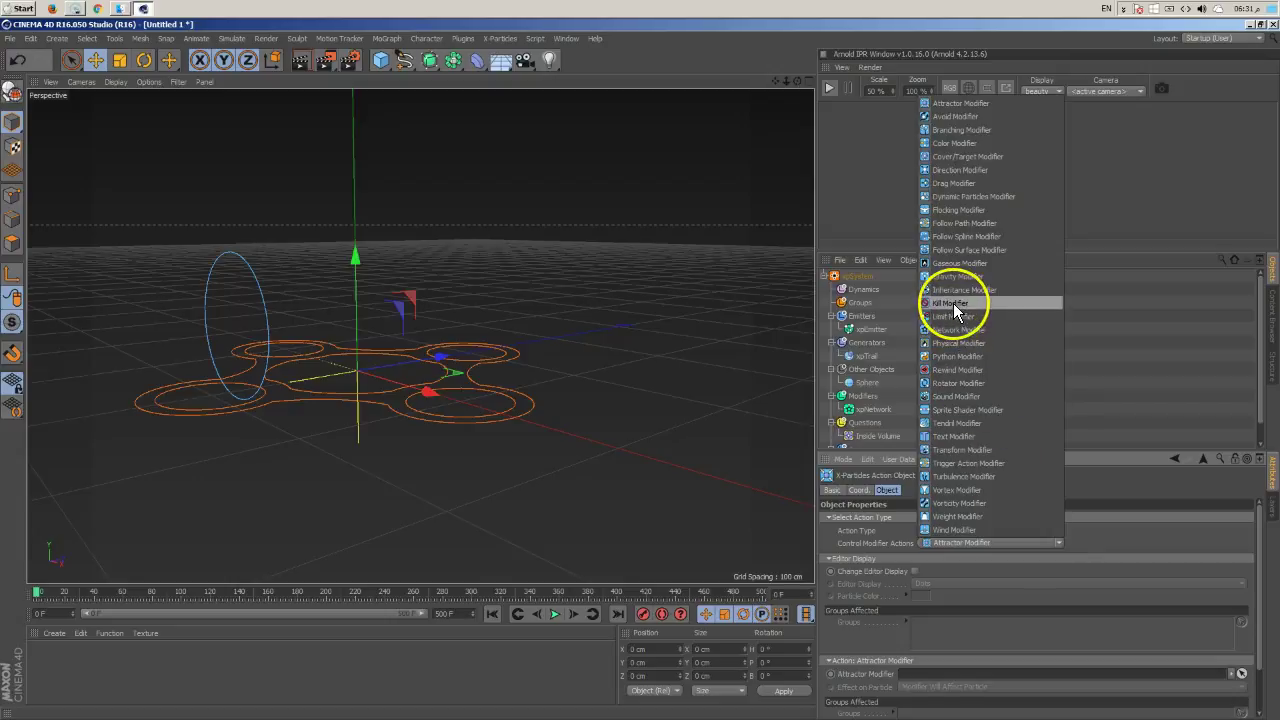
left_click(953, 303)
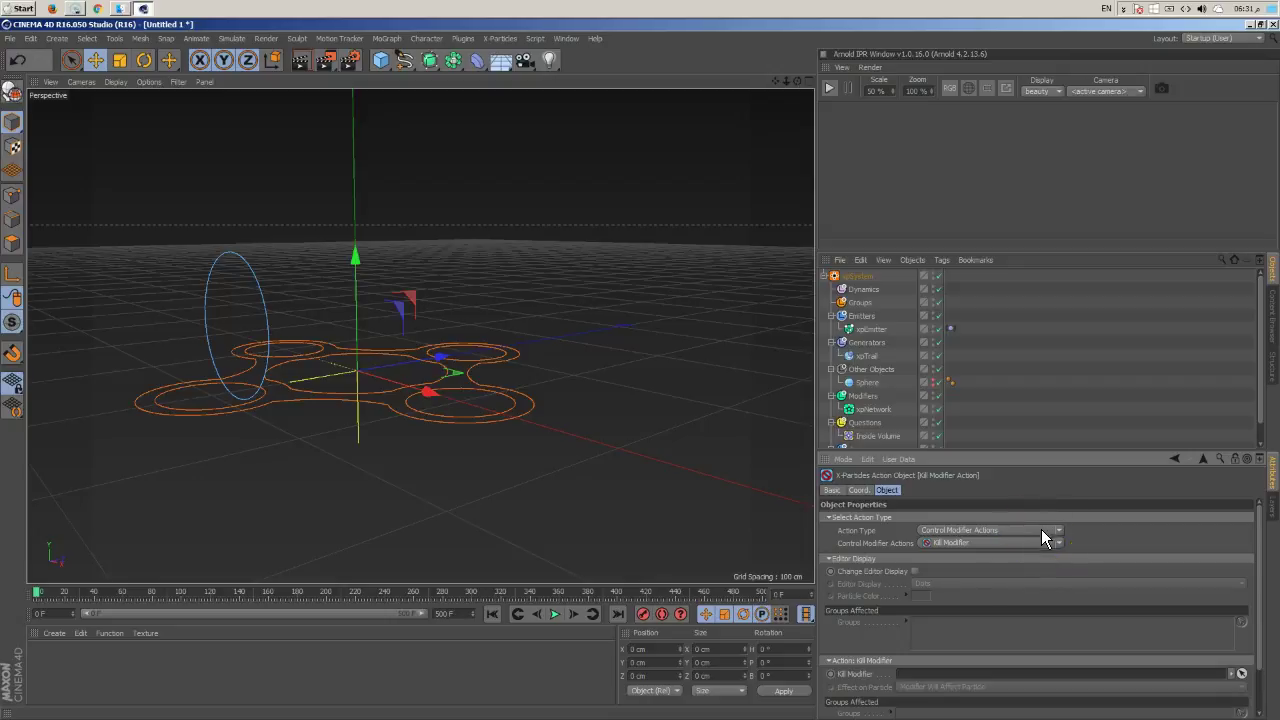
Step: Remove the Kill Modifier action from the Inside Volume question's action list and delete the action object
scroll(883, 622, "down", 1)
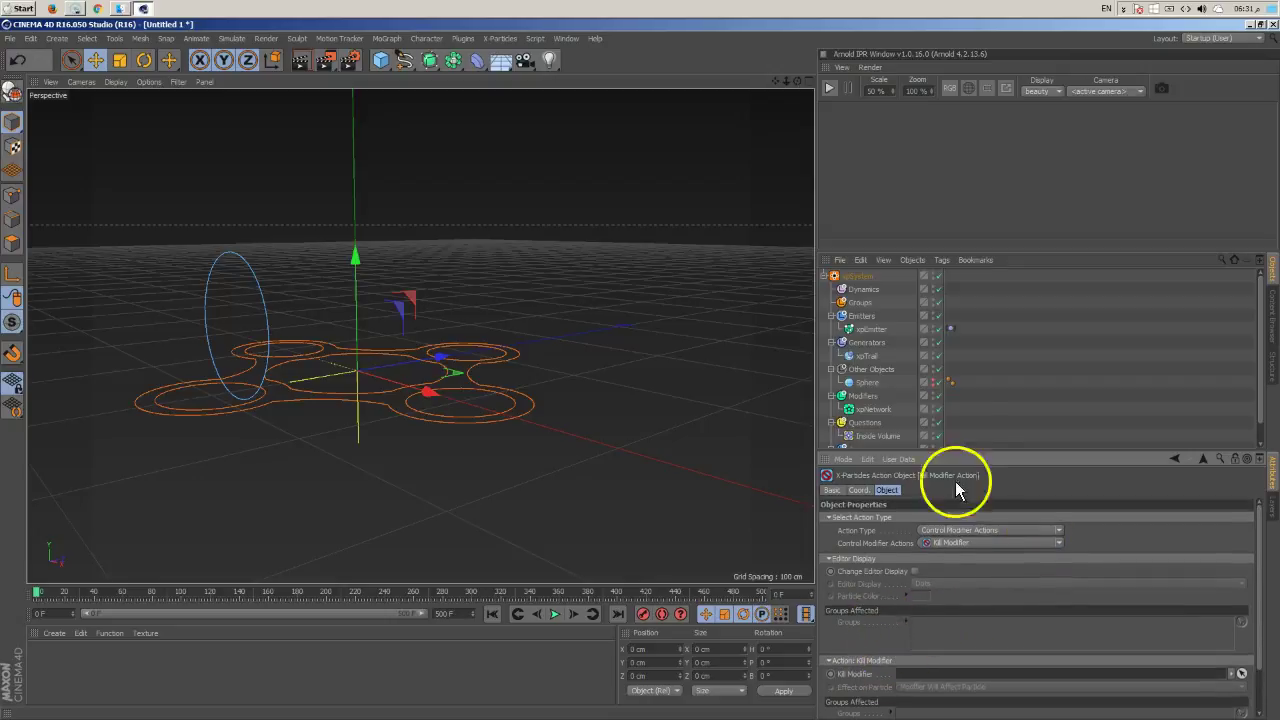
left_click(1074, 409)
scroll(1073, 403, "down", 1)
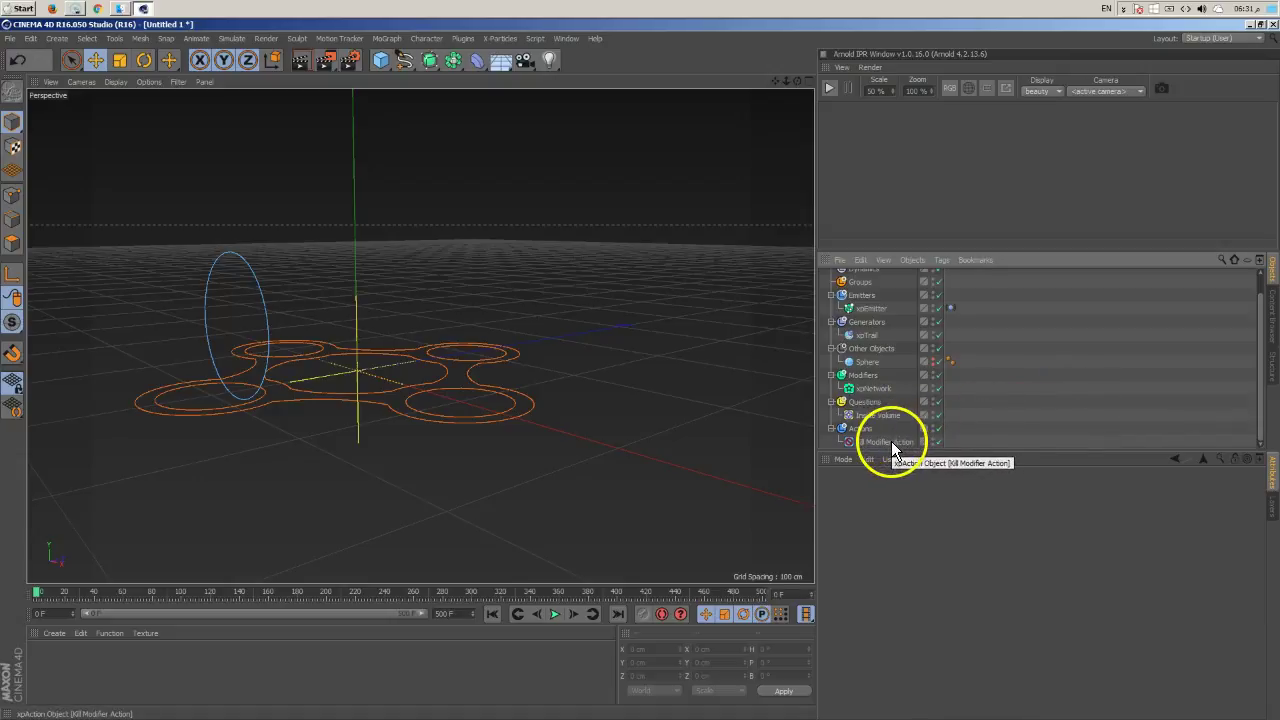
left_click(883, 415)
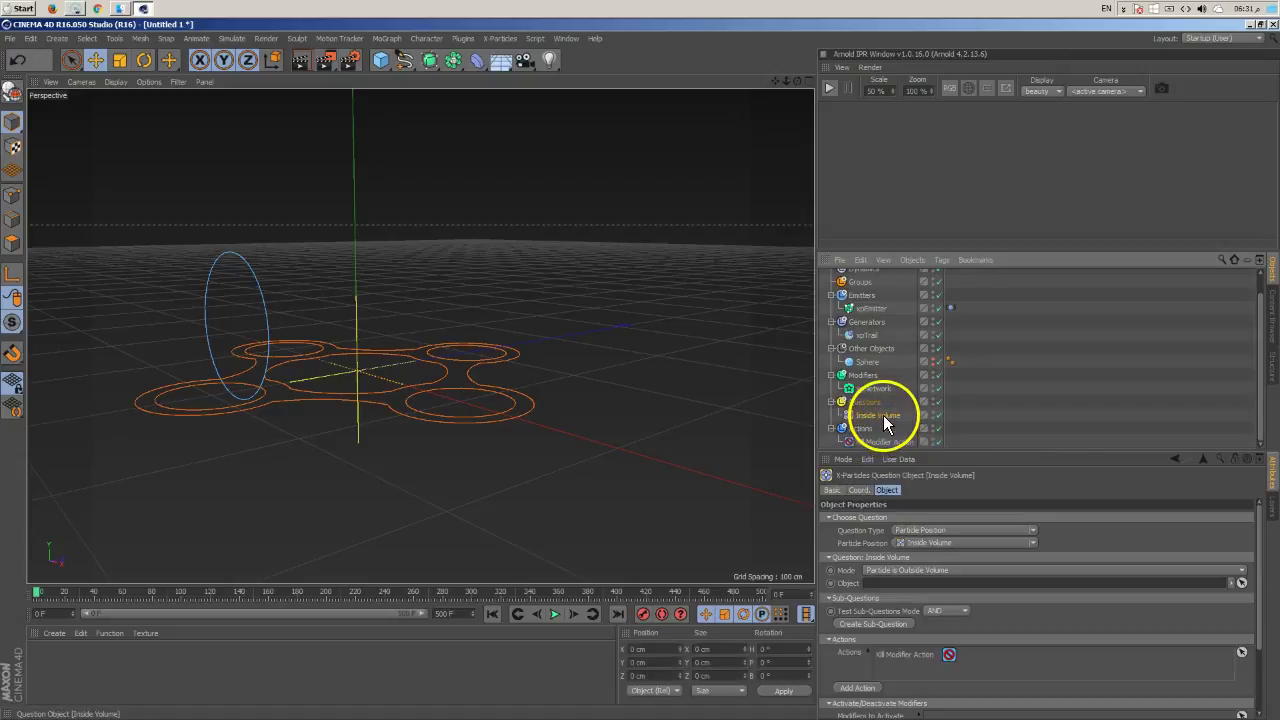
right_click(906, 654)
left_click(938, 708)
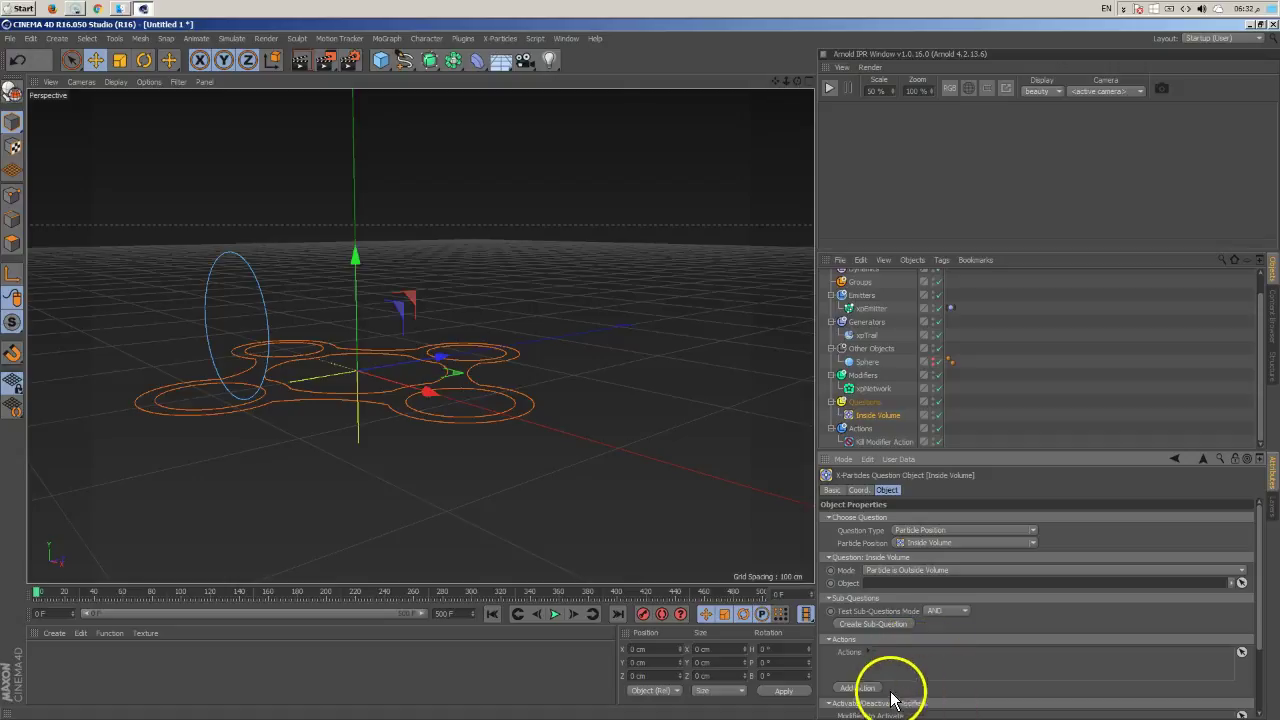
right_click(878, 443)
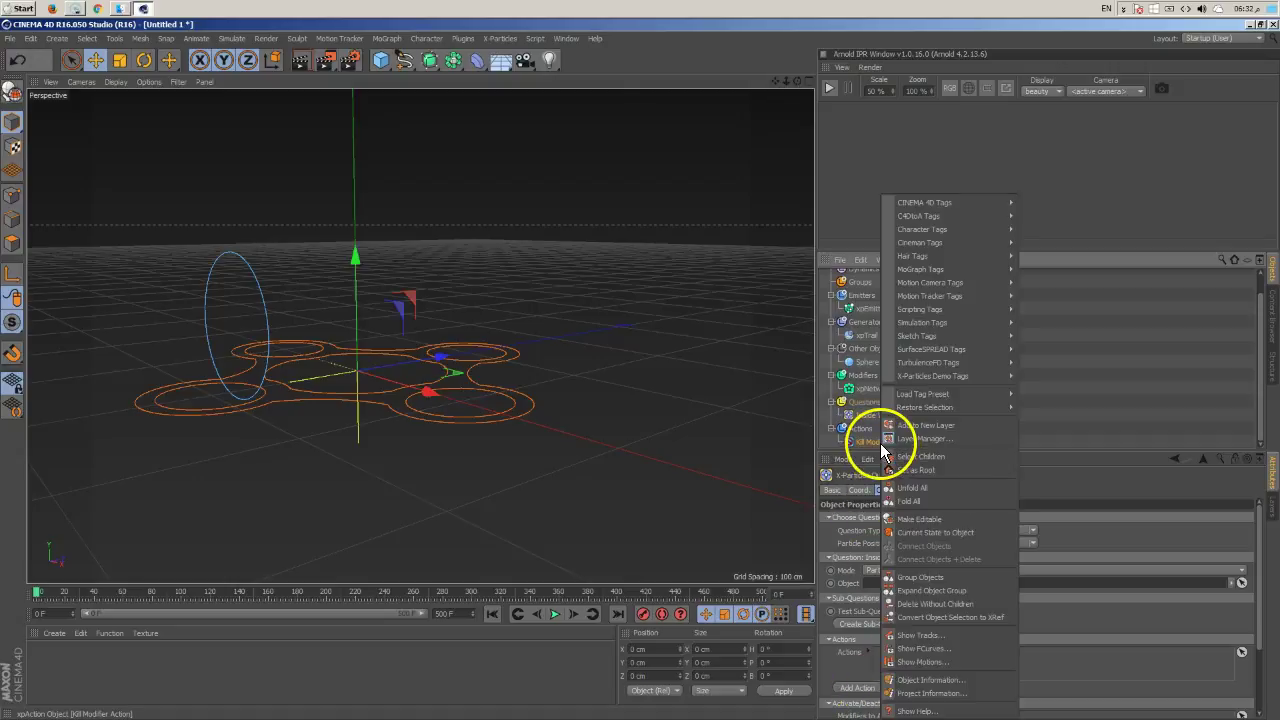
left_click(870, 443)
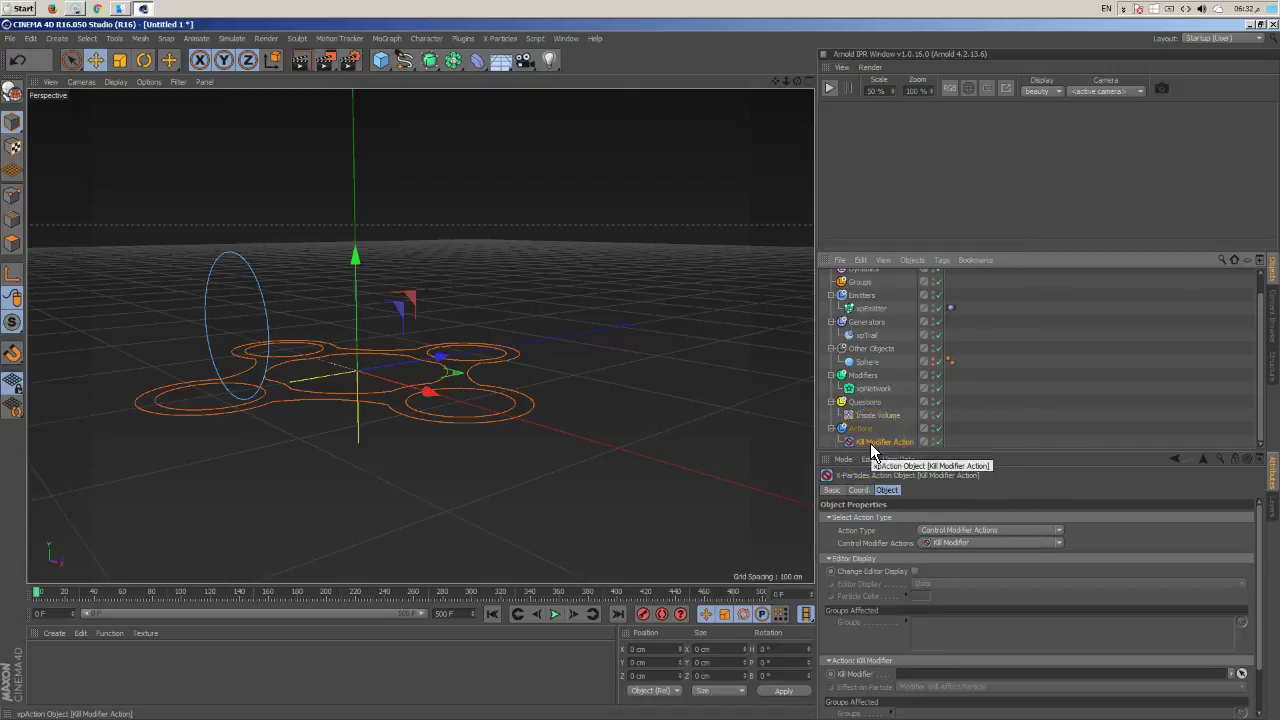
key("Delete")
Step: Add a new action to the Inside Volume question and browse the available Direct Actions and Other Actions
left_click(878, 428)
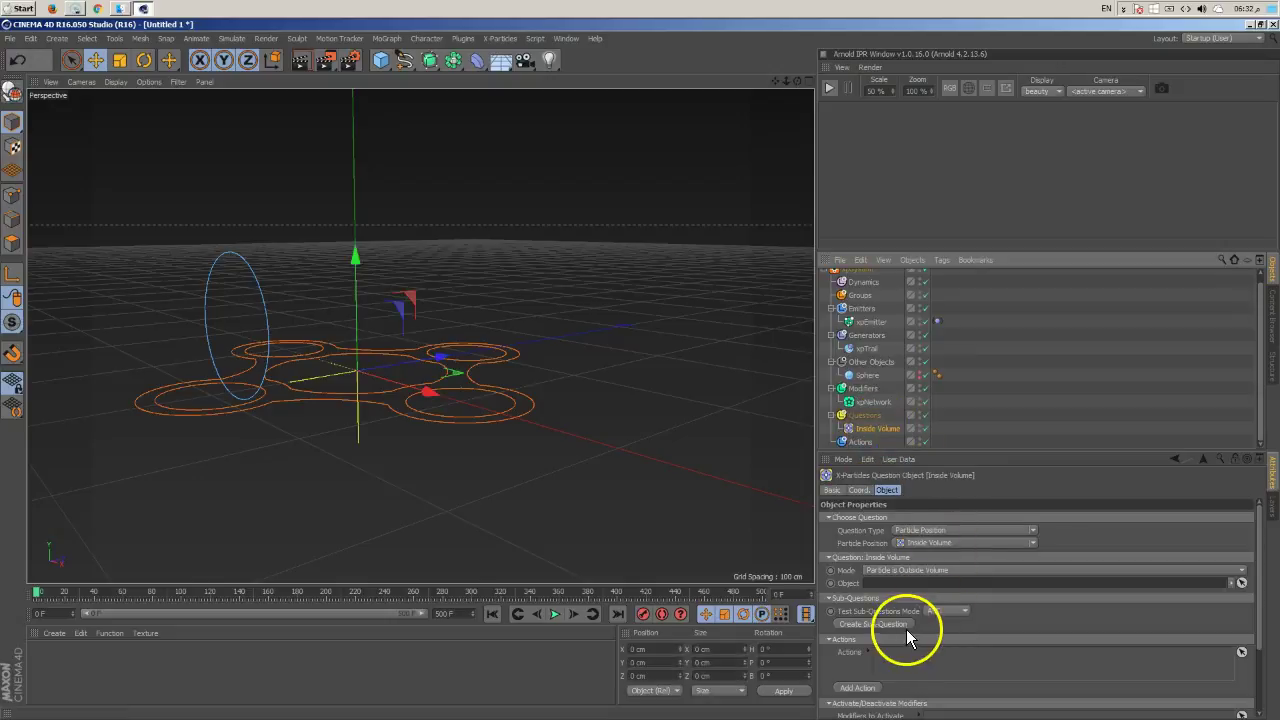
left_click(857, 688)
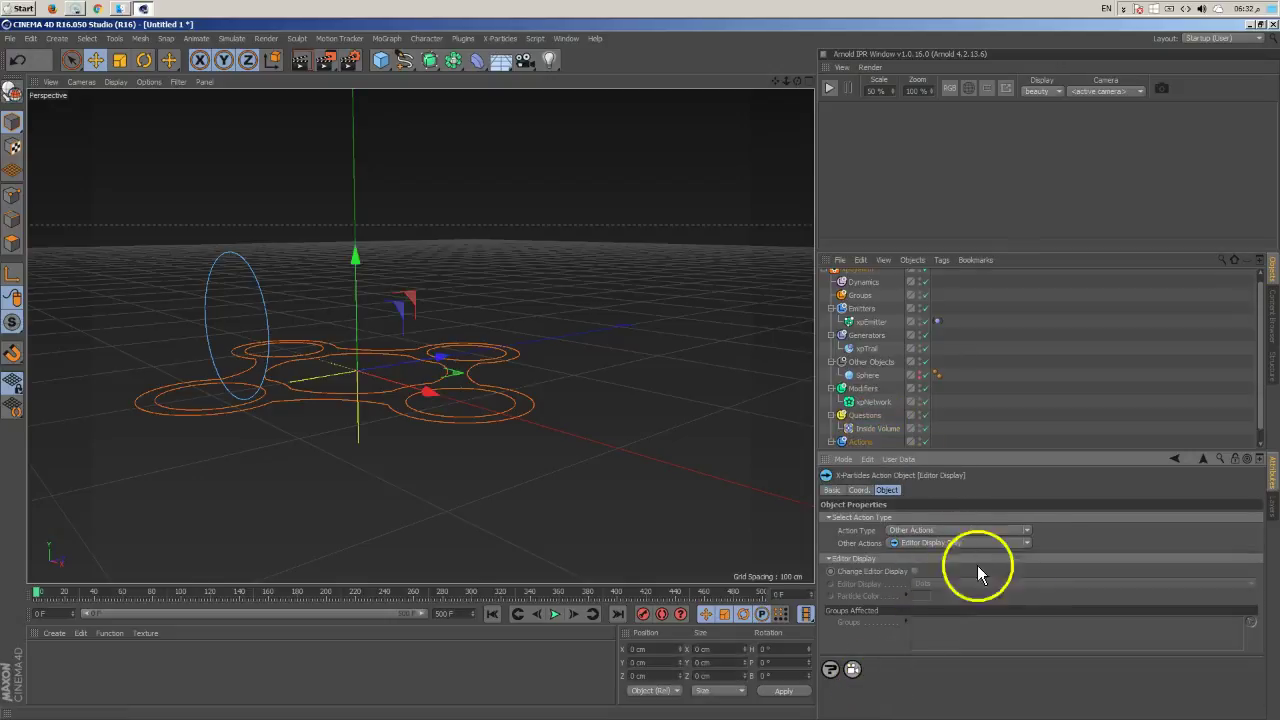
left_click(1024, 530)
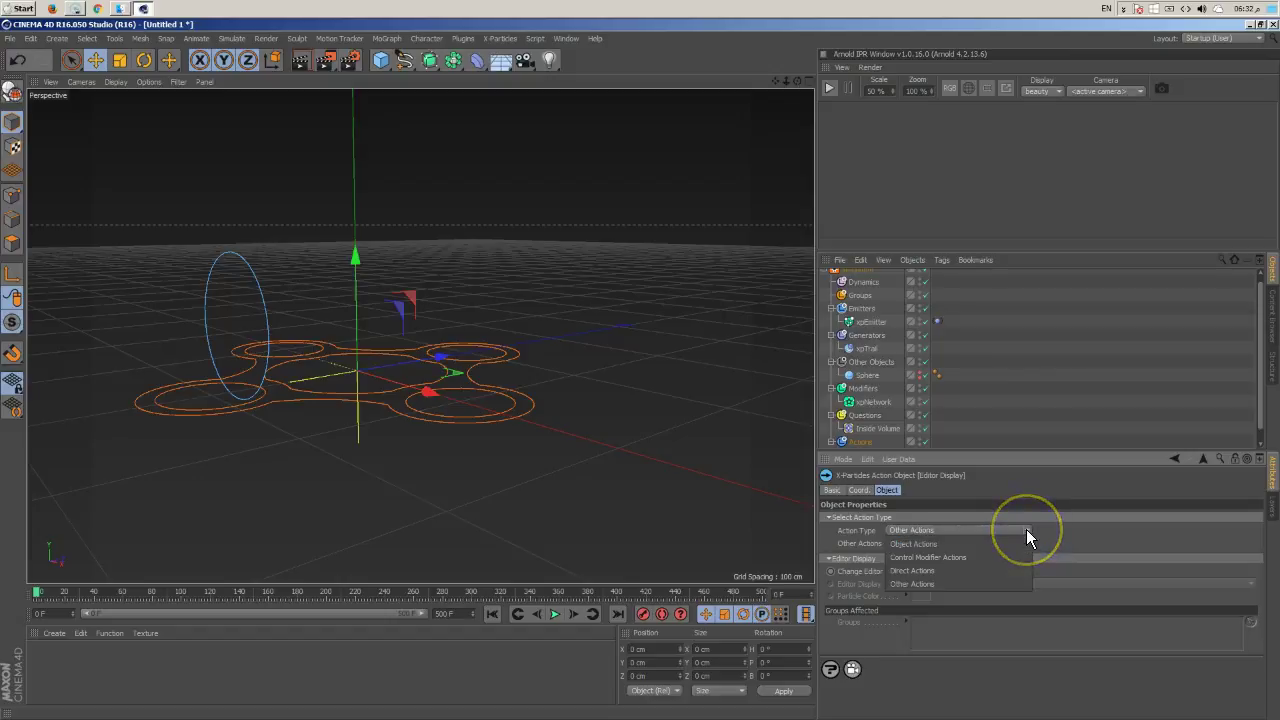
left_click(944, 571)
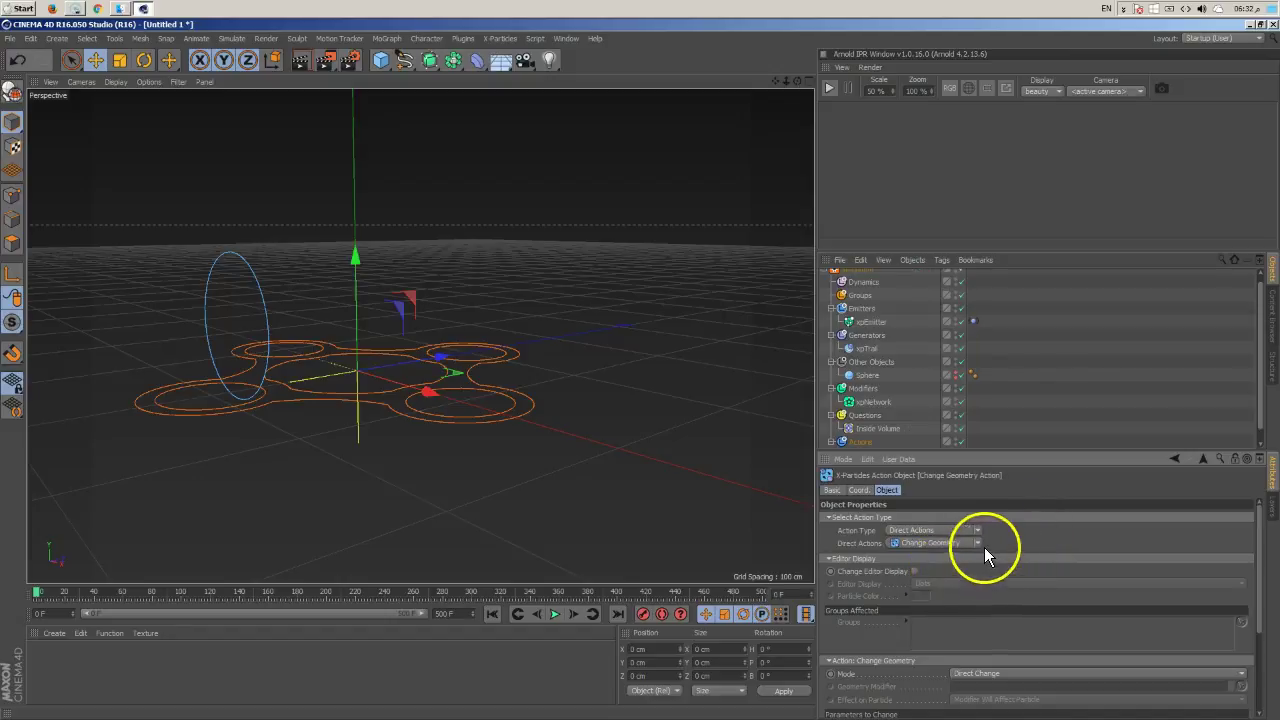
left_click(979, 544)
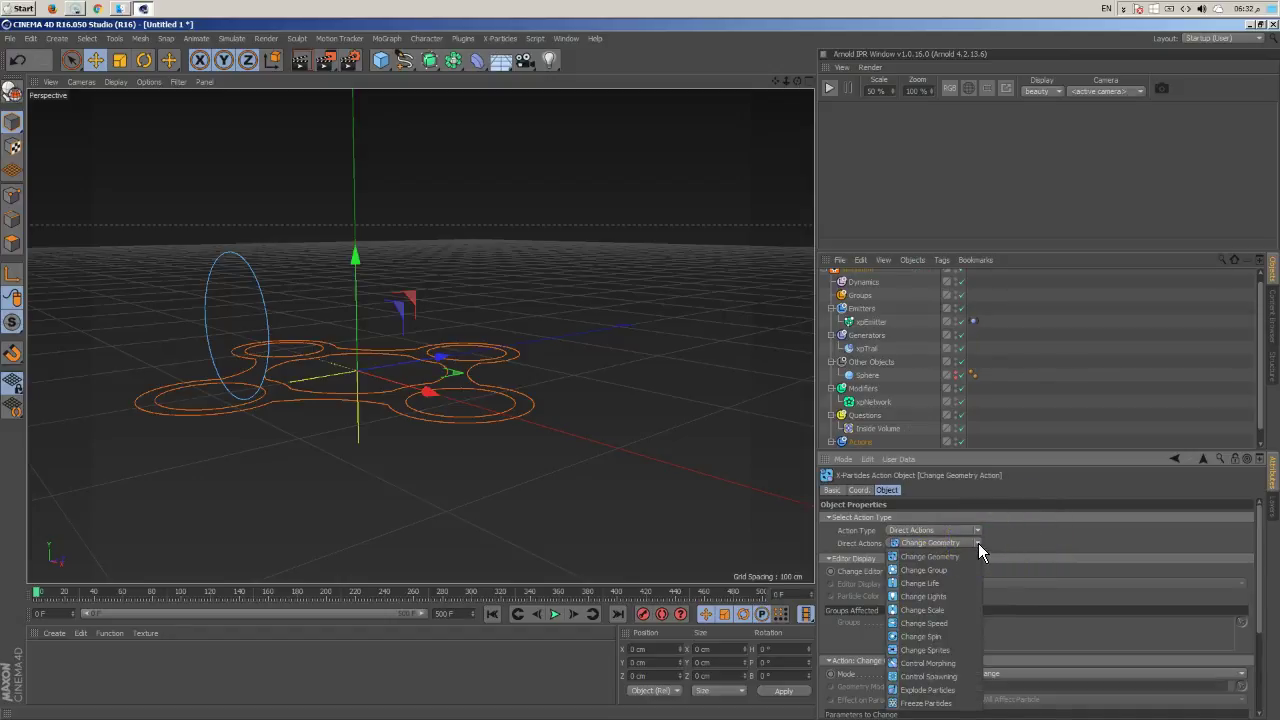
left_click(977, 529)
left_click(977, 529)
left_click(949, 583)
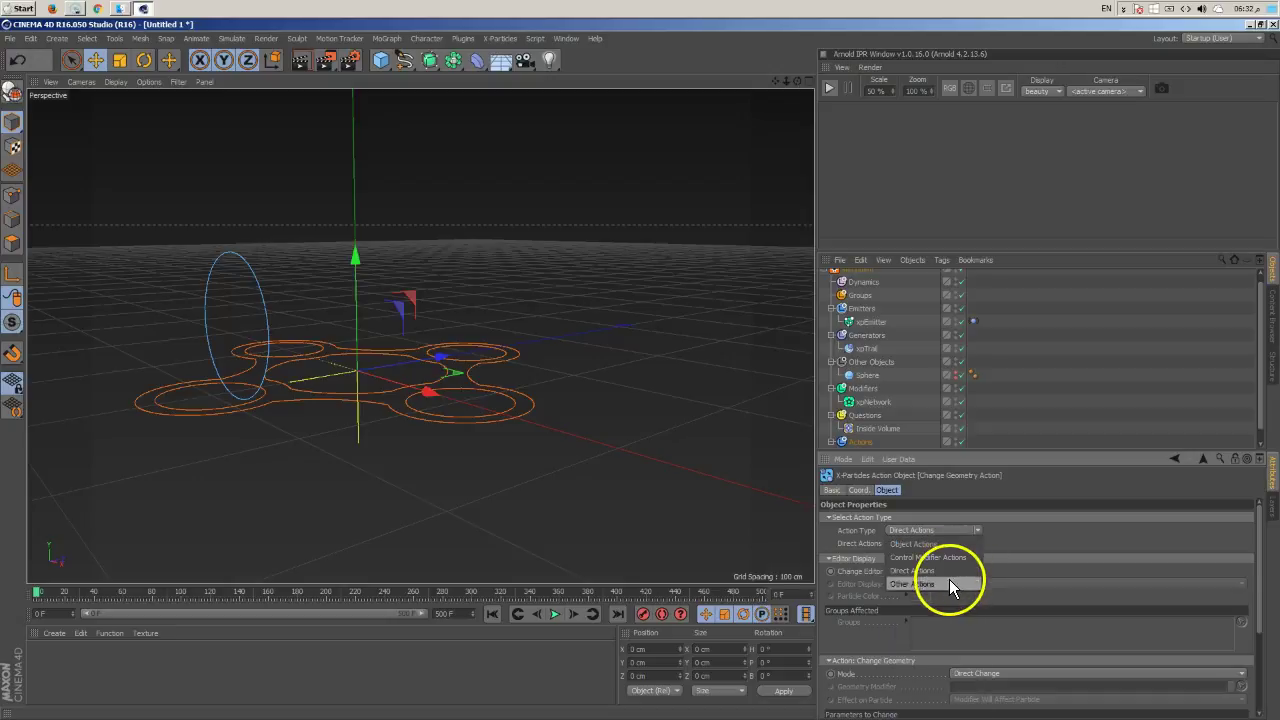
left_click(1025, 543)
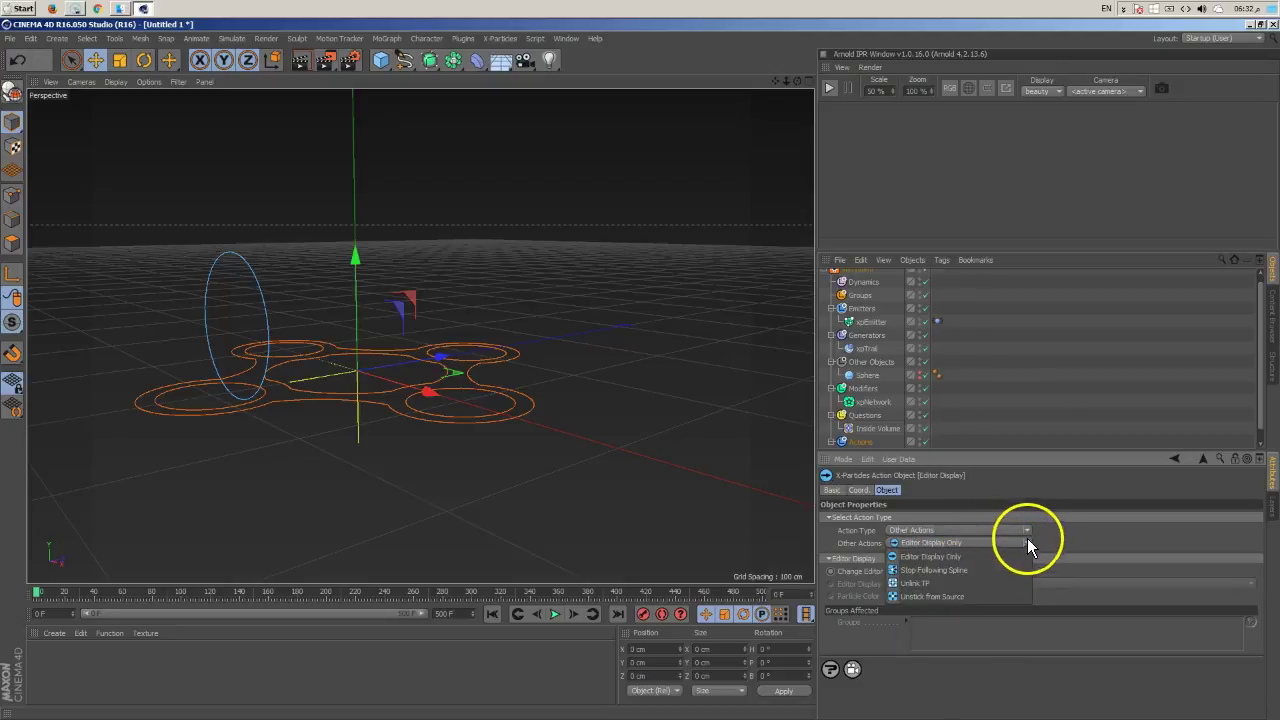
left_click(1027, 538)
Step: Set the new action to the Kill Modifier under Control Modifier Actions and review its settings
left_click(1029, 530)
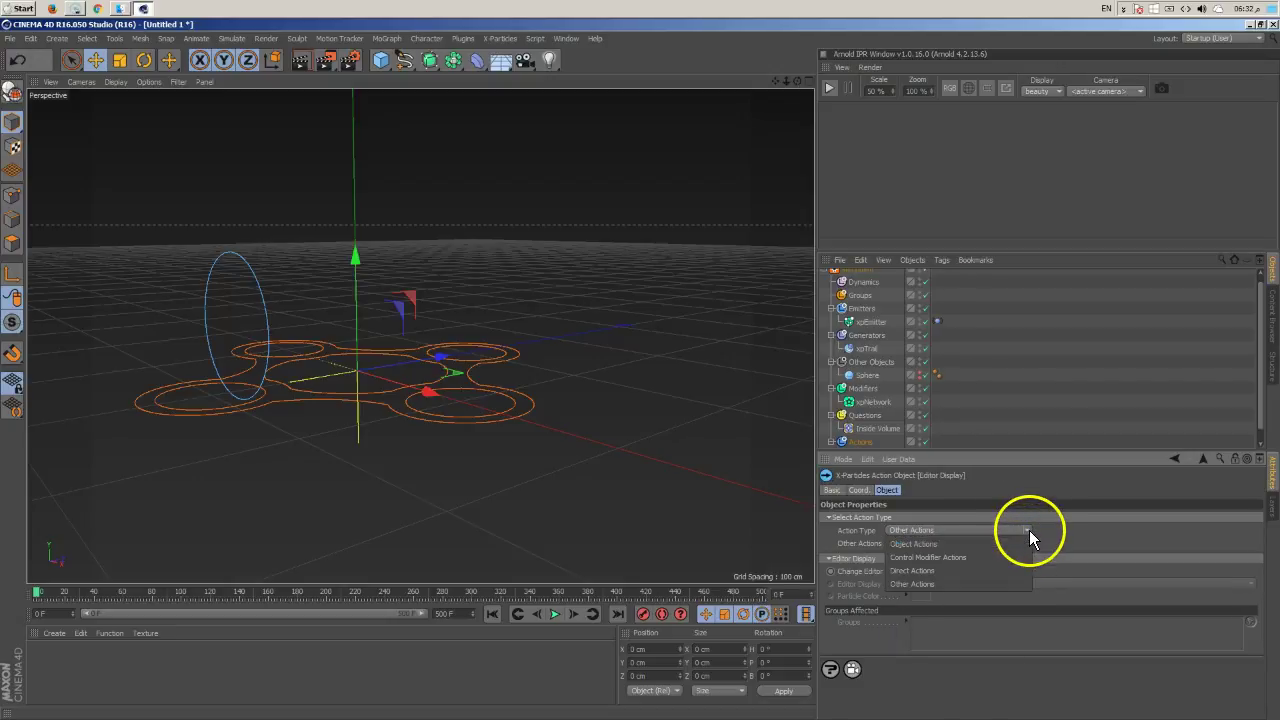
left_click(945, 559)
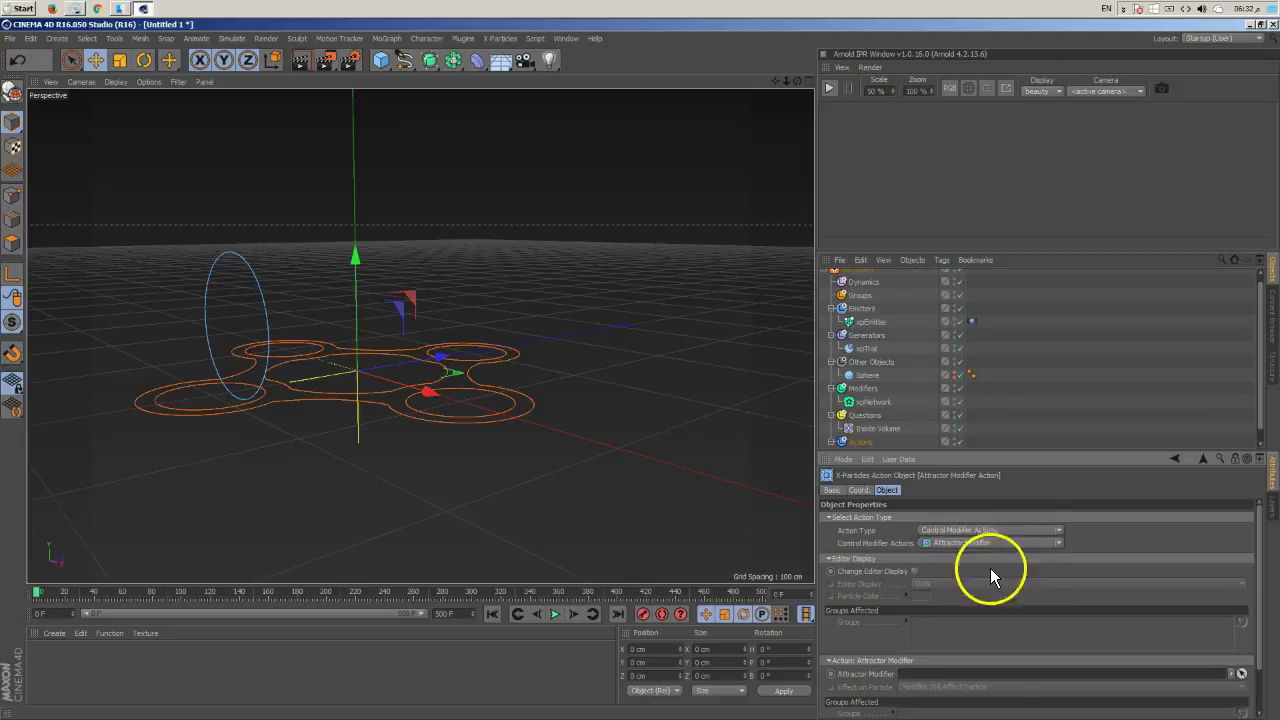
left_click(1059, 543)
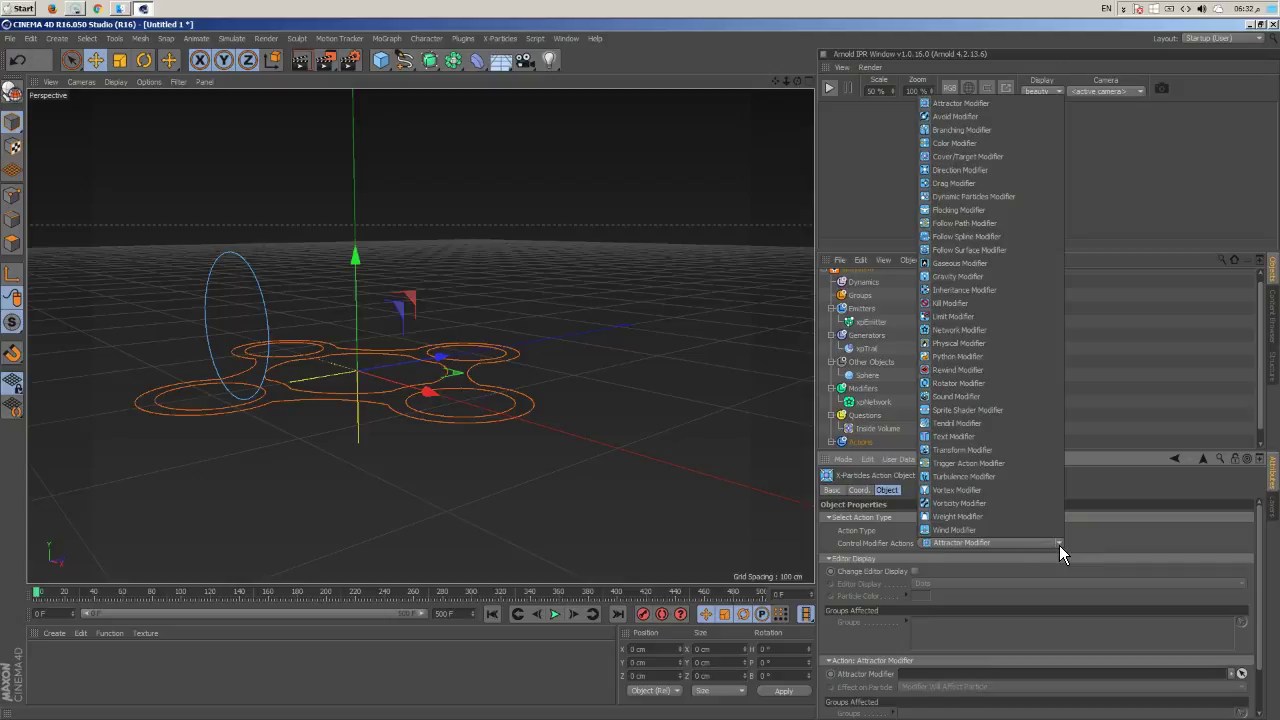
left_click(968, 304)
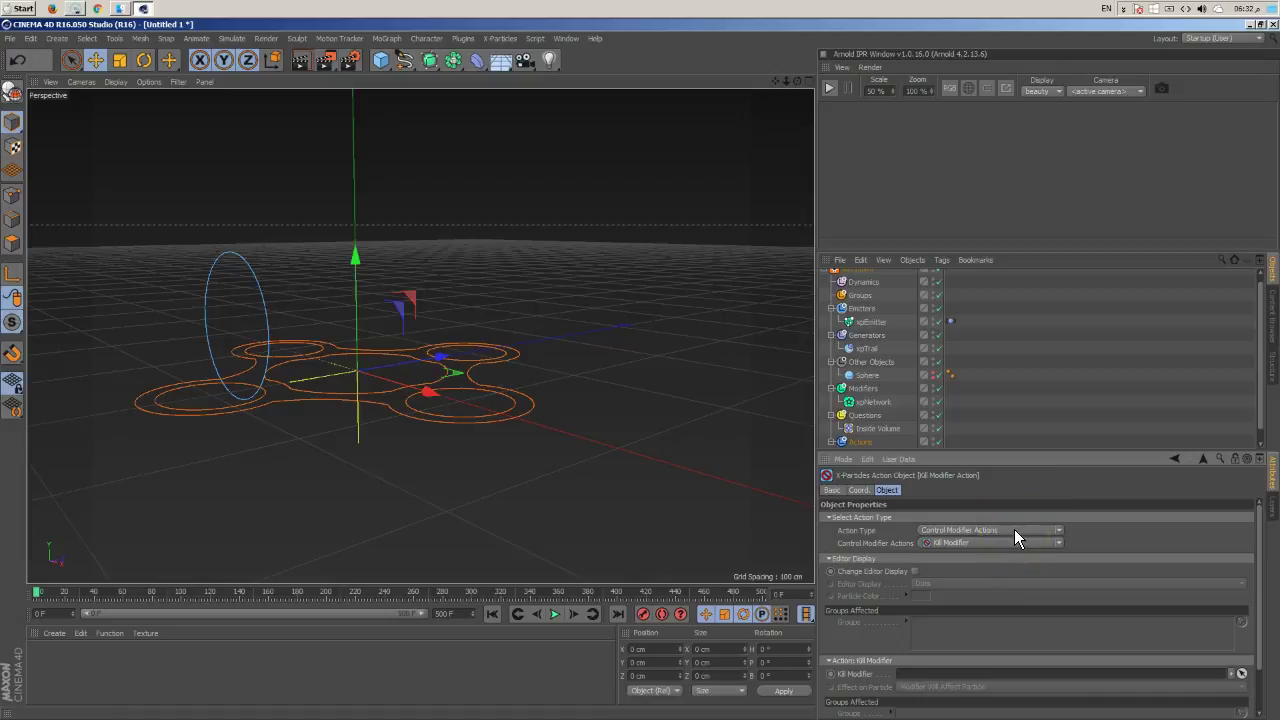
left_click_drag(1011, 452, 1011, 488)
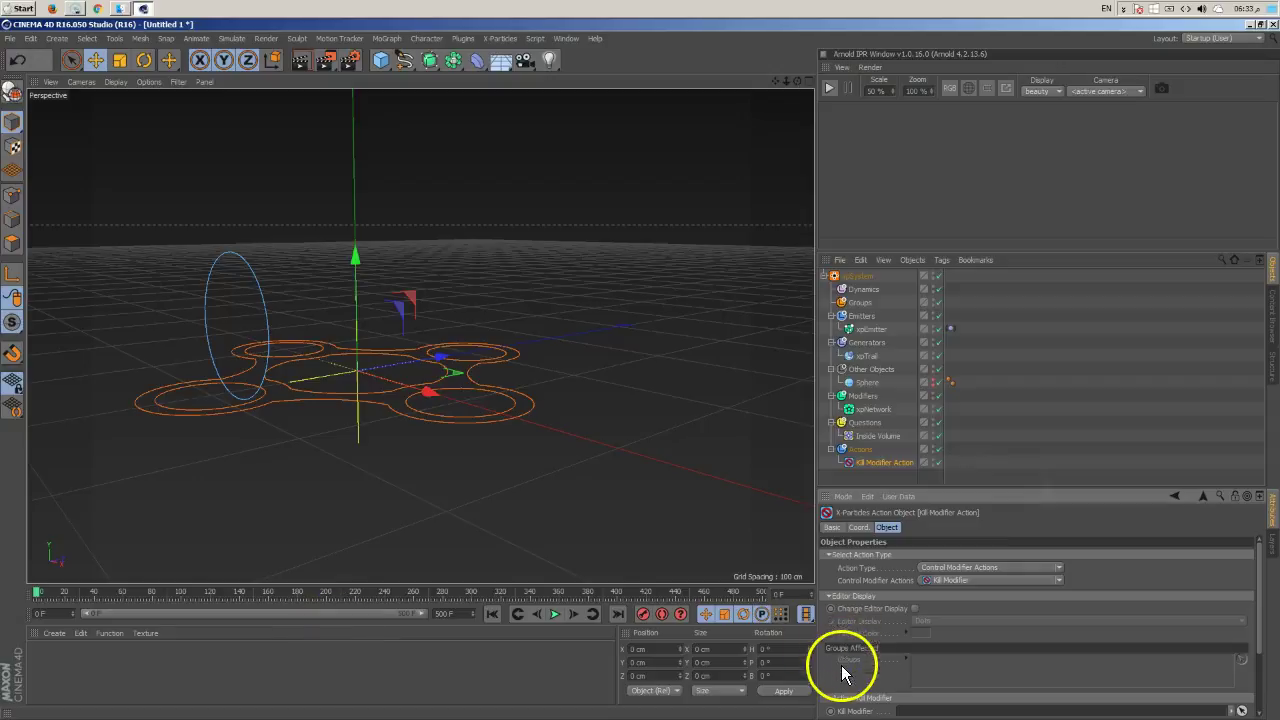
scroll(860, 655, "down", 3)
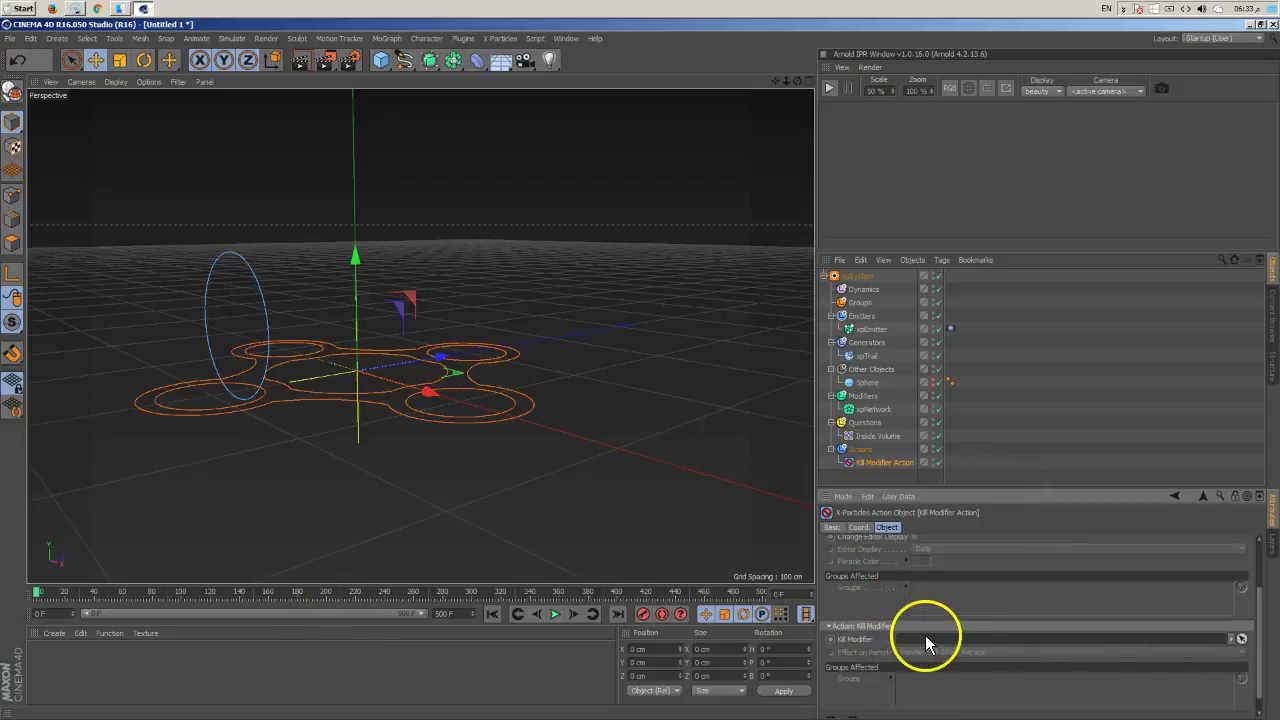
scroll(871, 591, "up", 3)
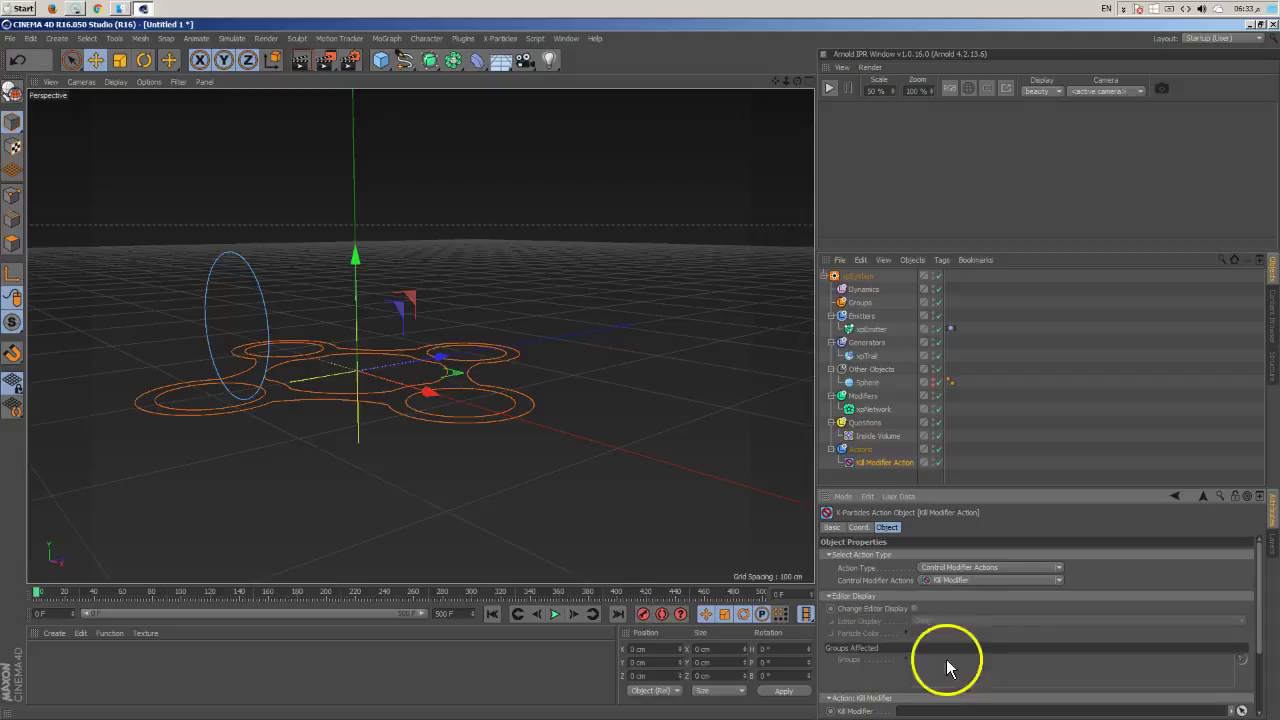
Step: Delete the Kill Modifier action and add a new action to the Inside Volume question
left_click(877, 460)
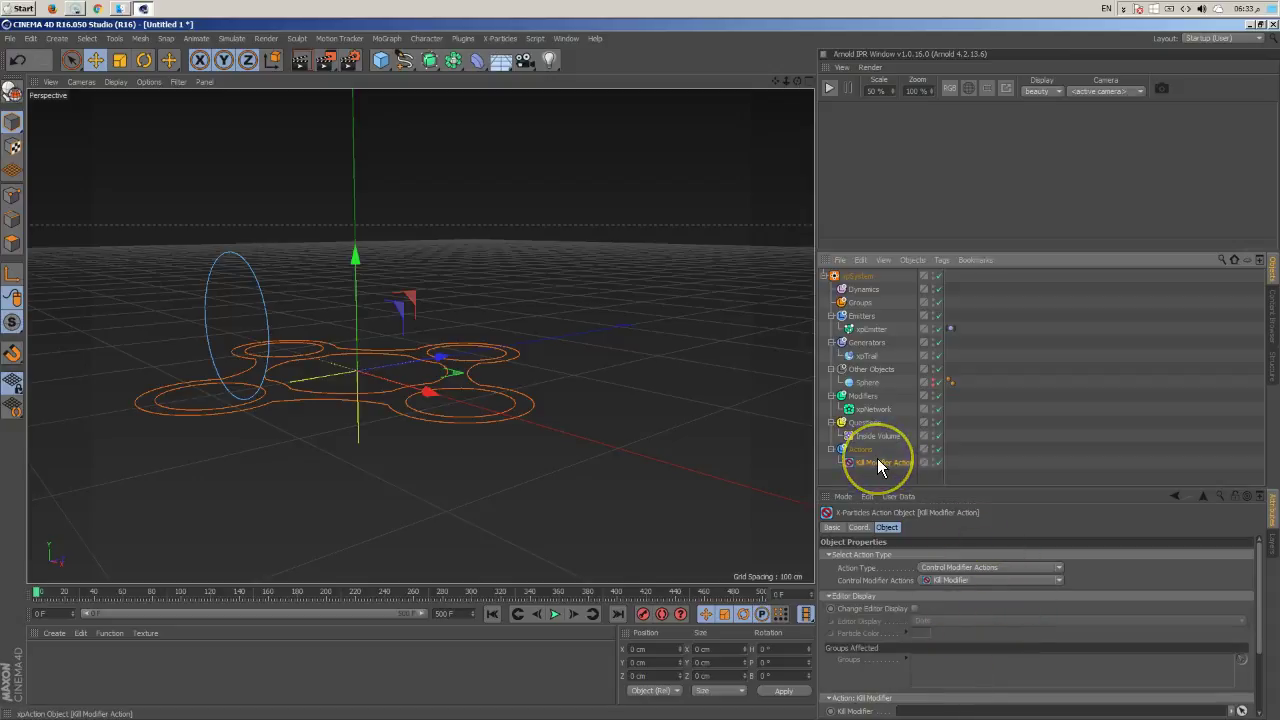
key("Delete")
left_click(880, 436)
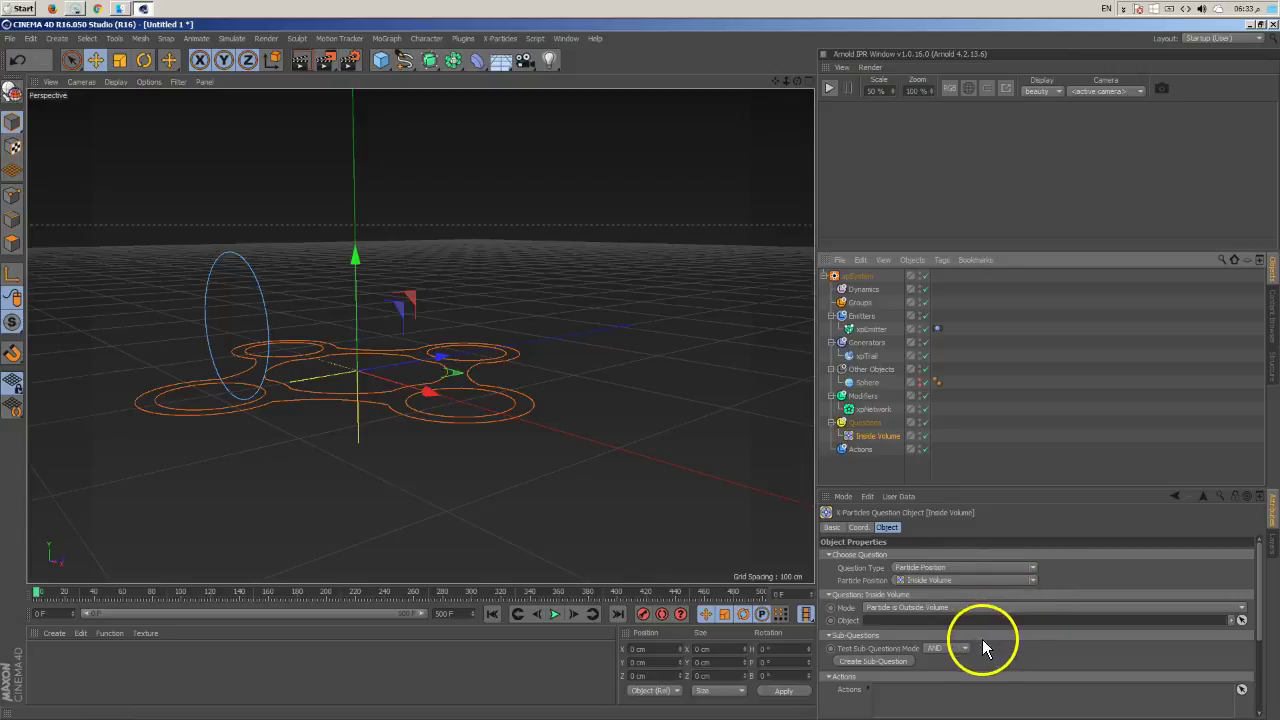
scroll(1011, 660, "down", 2)
right_click(829, 651)
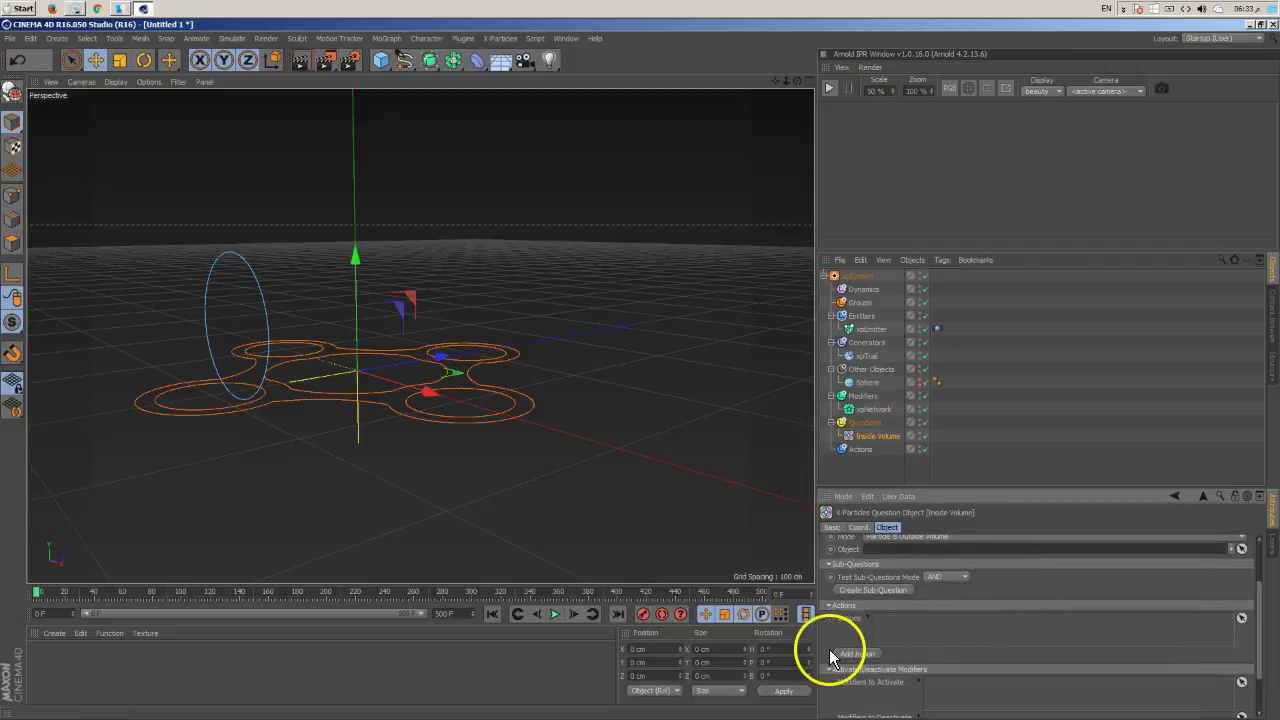
left_click(899, 651)
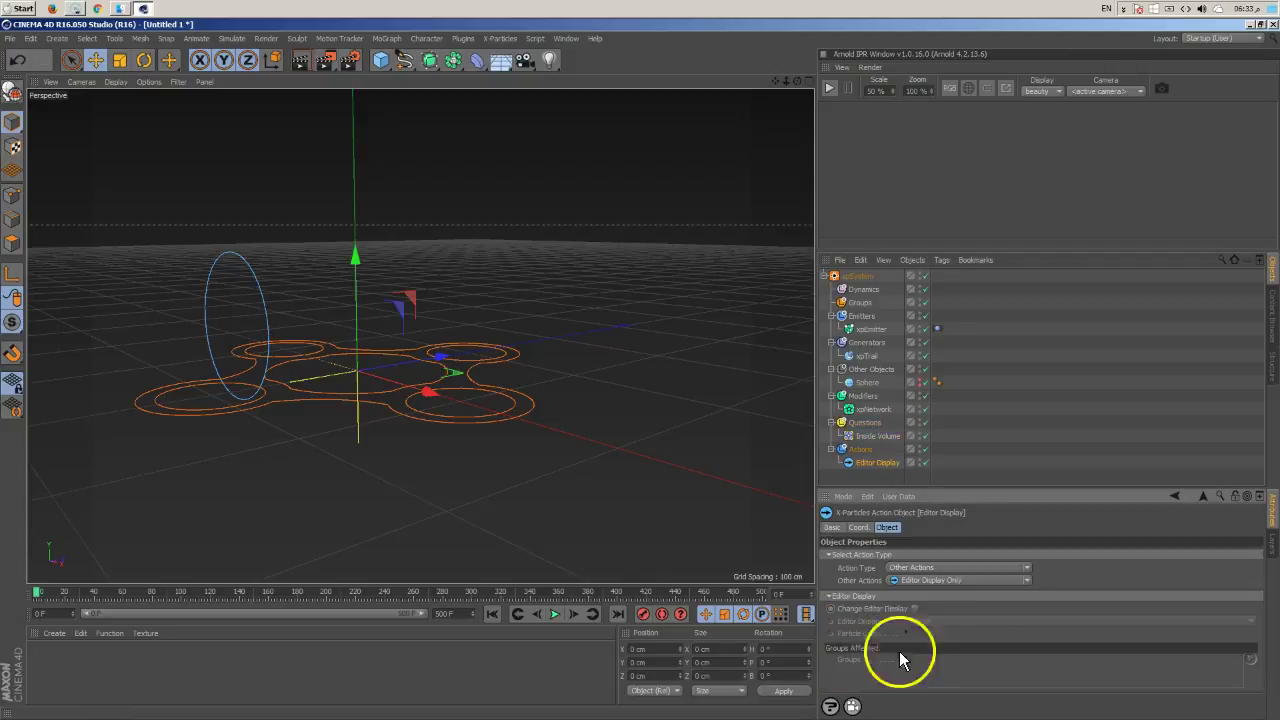
Step: Set the new action to Change Life under Direct Actions and review its Change Life parameters
left_click(1027, 581)
left_click(1053, 572)
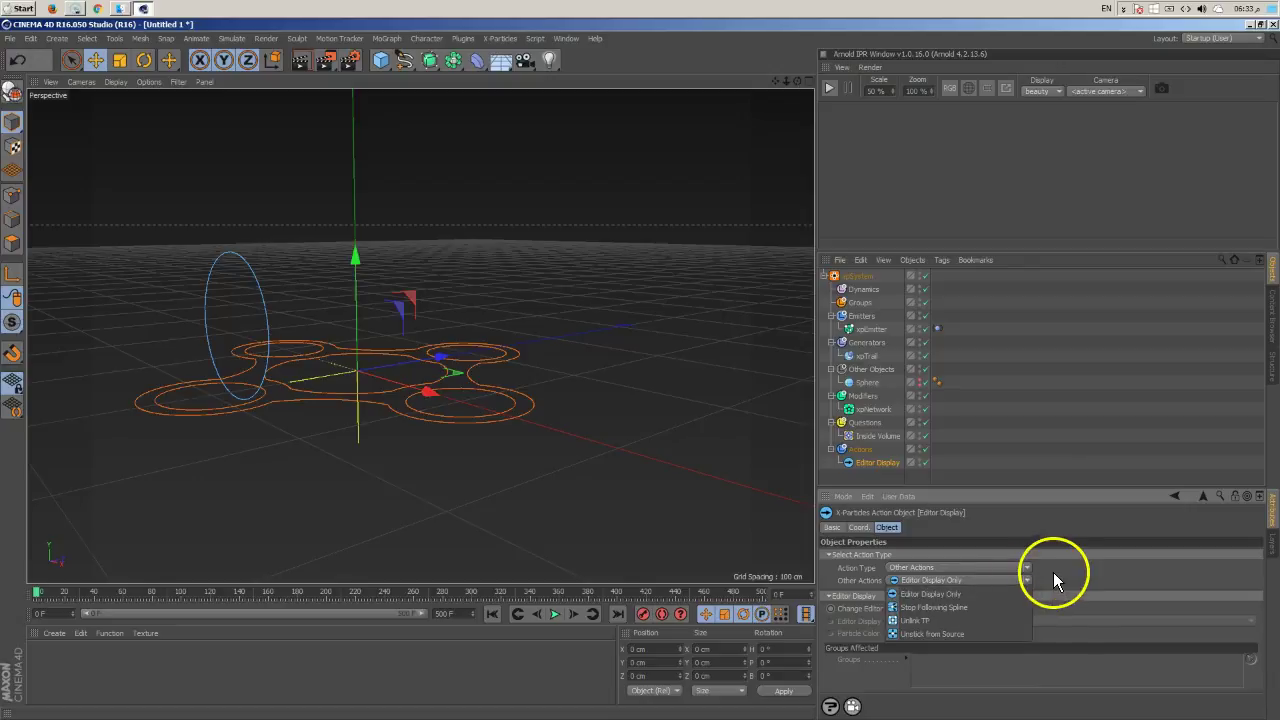
left_click(1027, 567)
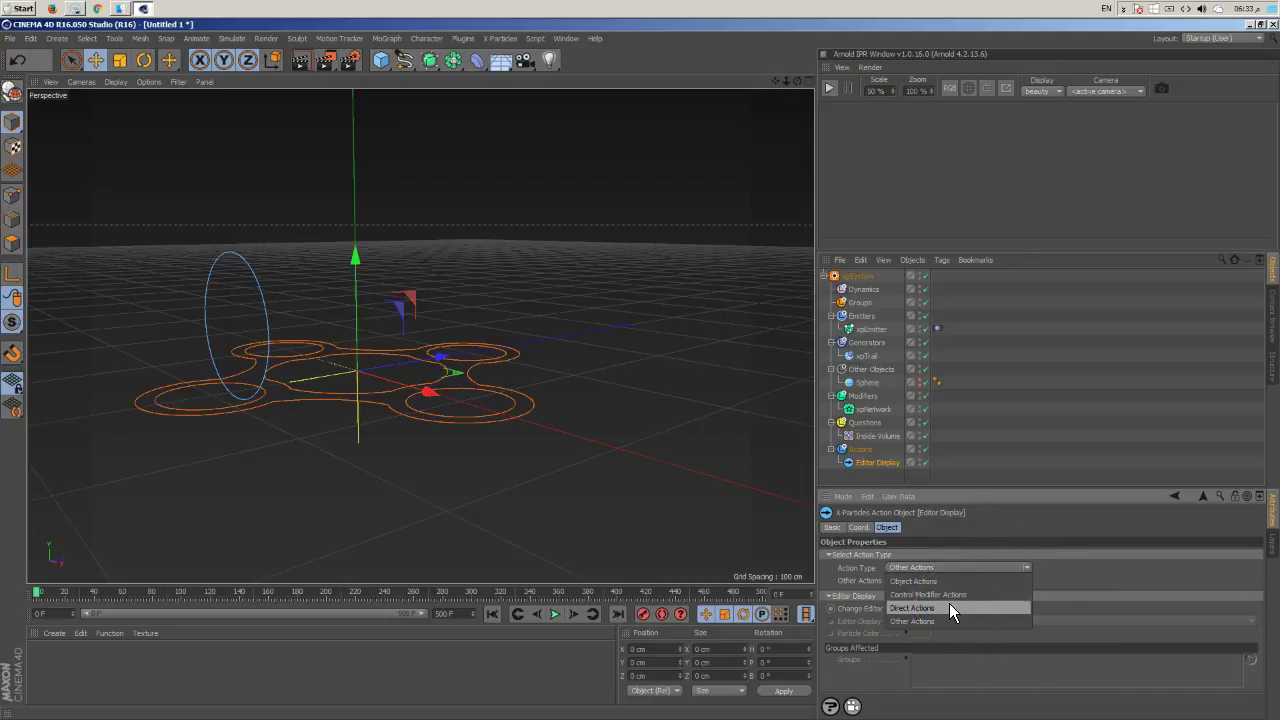
left_click(949, 603)
left_click(981, 580)
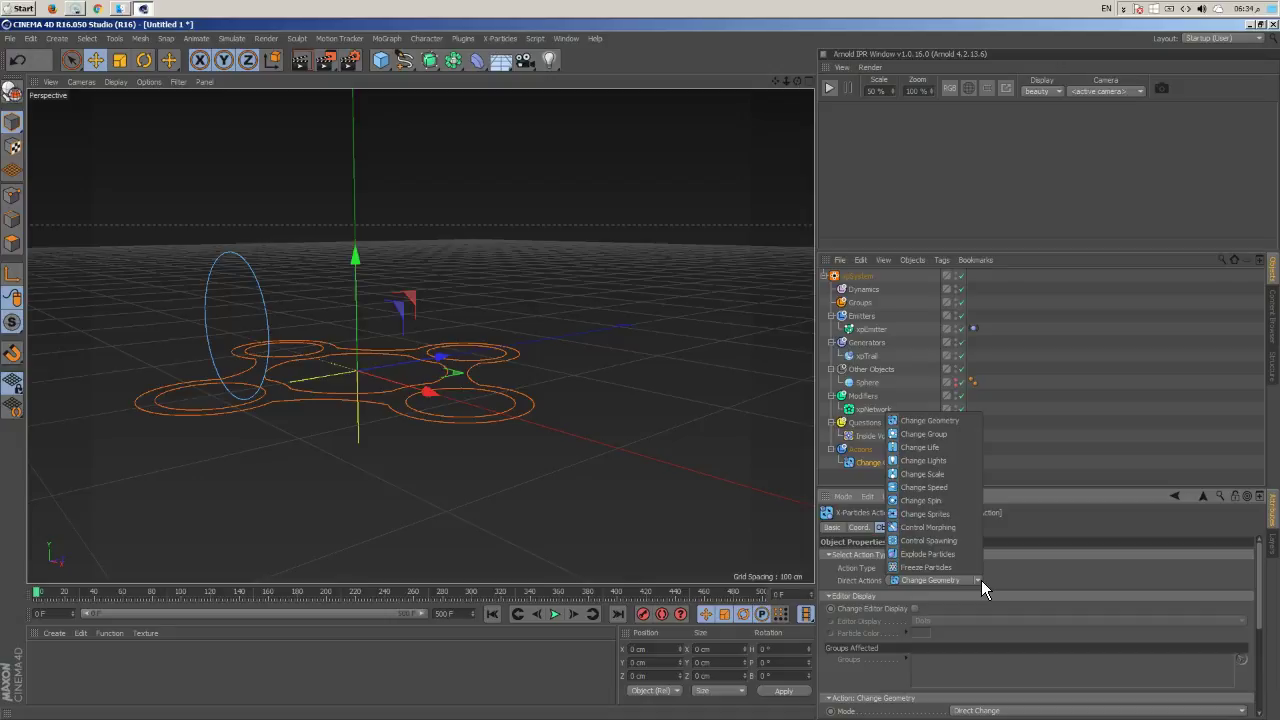
left_click_drag(930, 552, 932, 447)
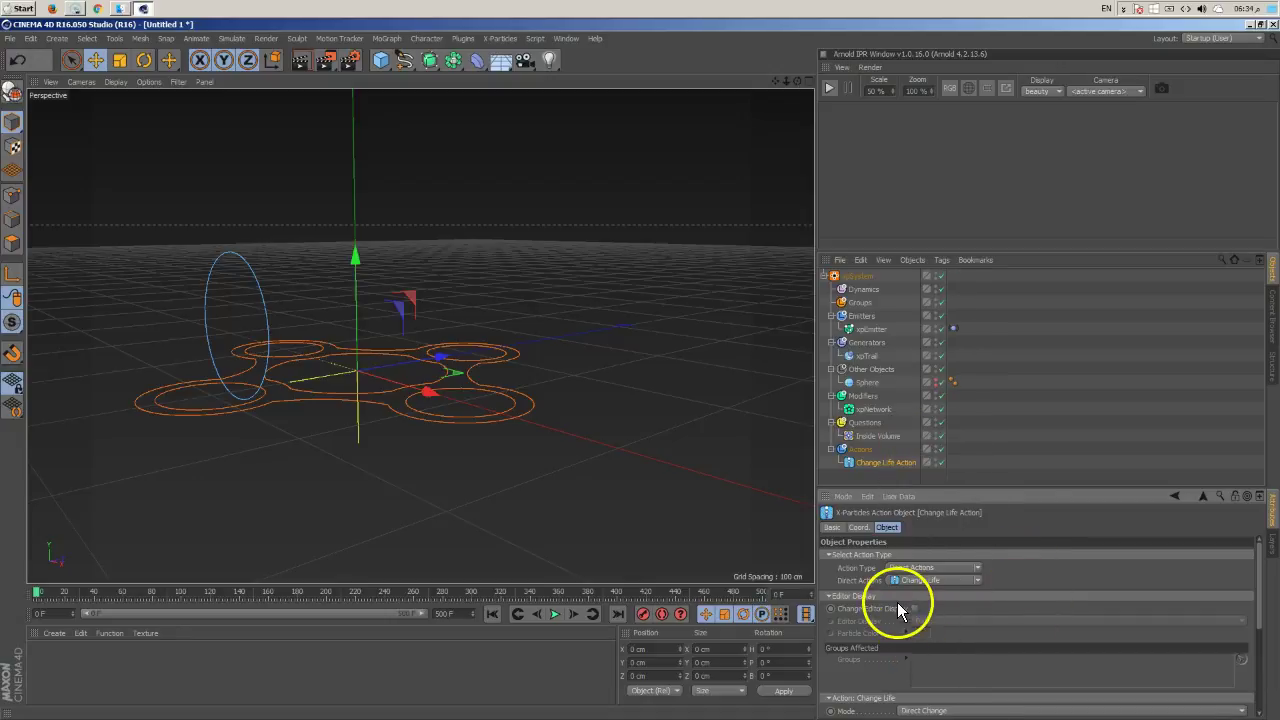
middle_click_drag(885, 663, 886, 543)
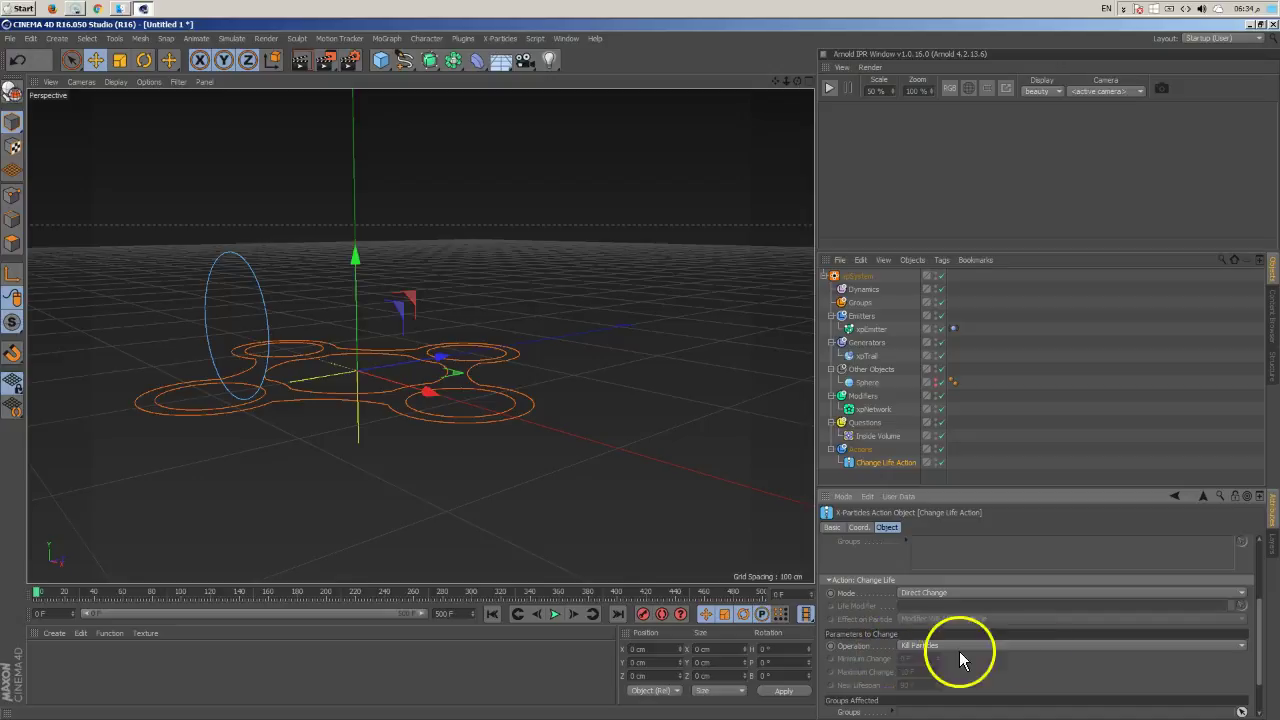
Step: Play the simulation to check the Change Life action, and stop playback with the Inside Volume question selected
left_click(555, 614)
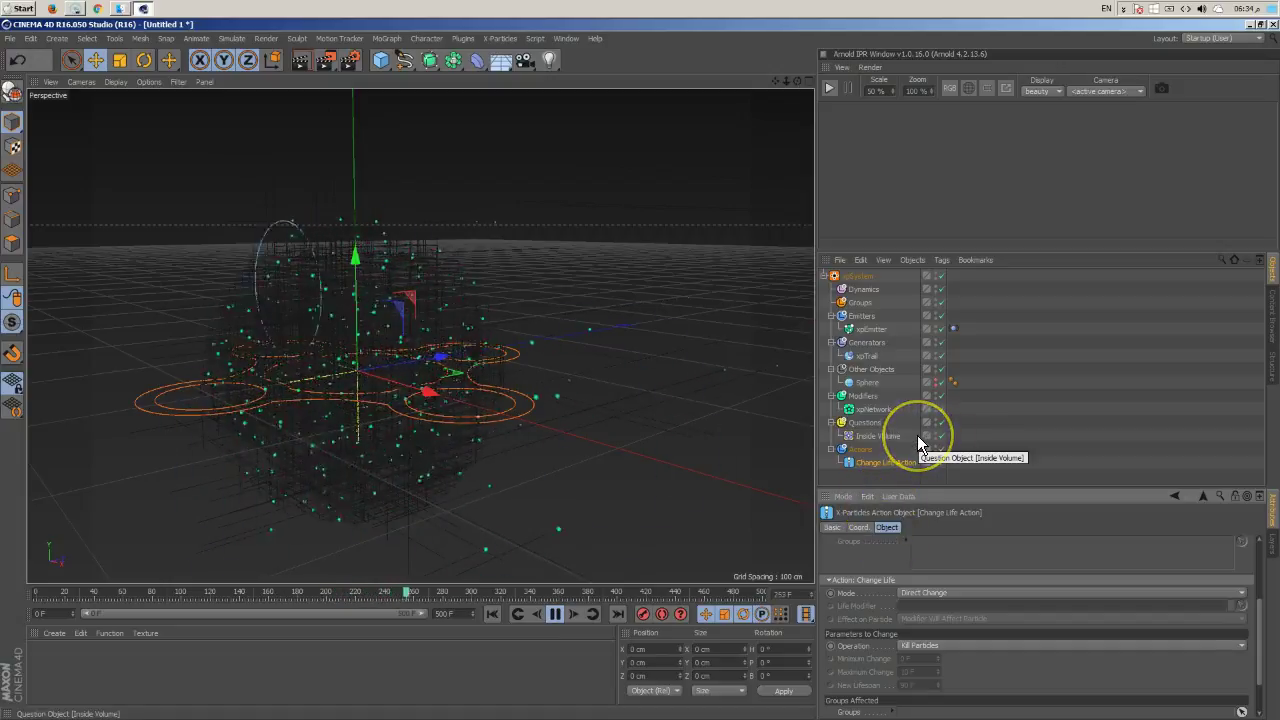
scroll(1172, 668, "up", 3)
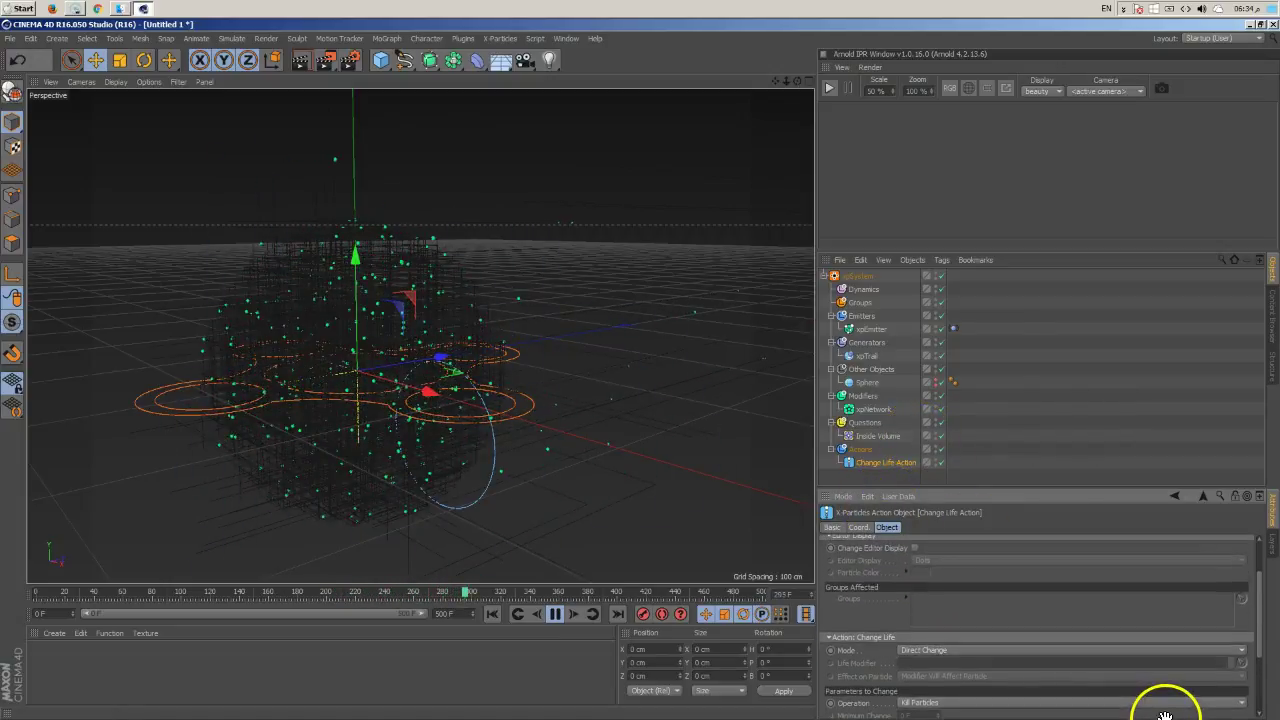
left_click(883, 437)
left_click(555, 614)
Step: Assign the Sphere as the Inside Volume question's object and replay the simulation from the start
scroll(1012, 597, "up", 3)
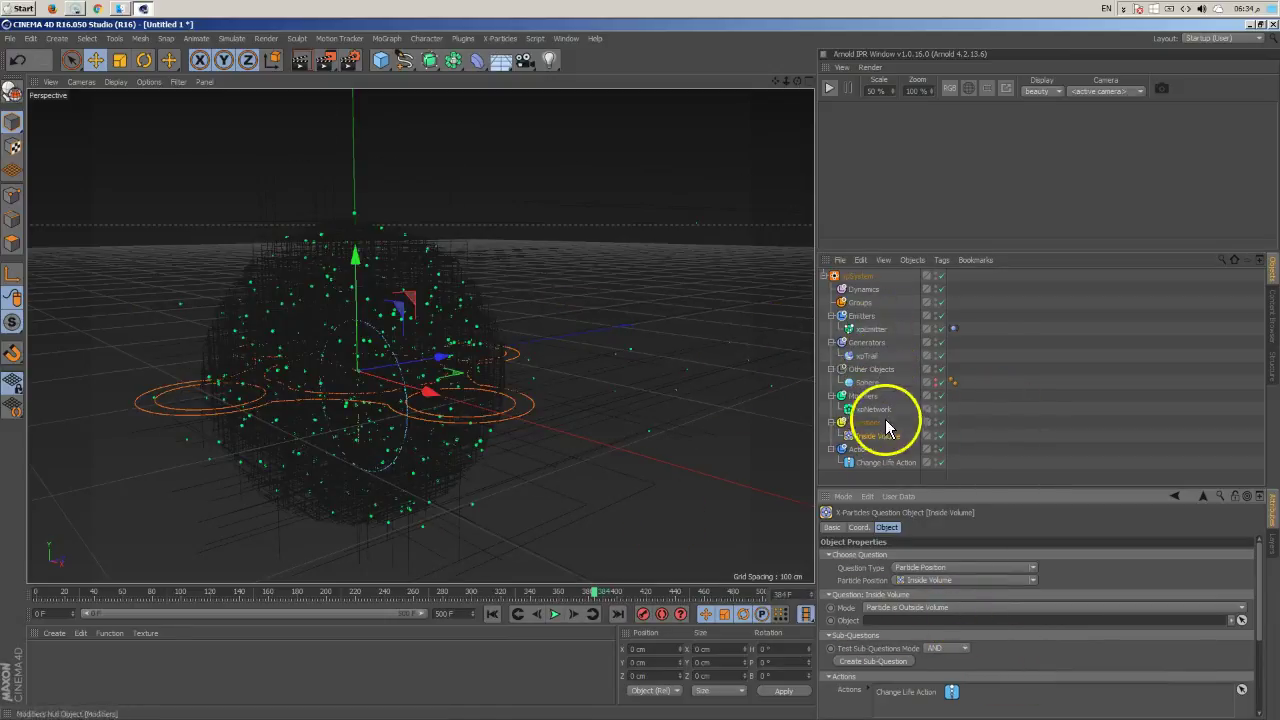
left_click_drag(860, 382, 905, 620)
left_click(492, 614)
left_click(555, 614)
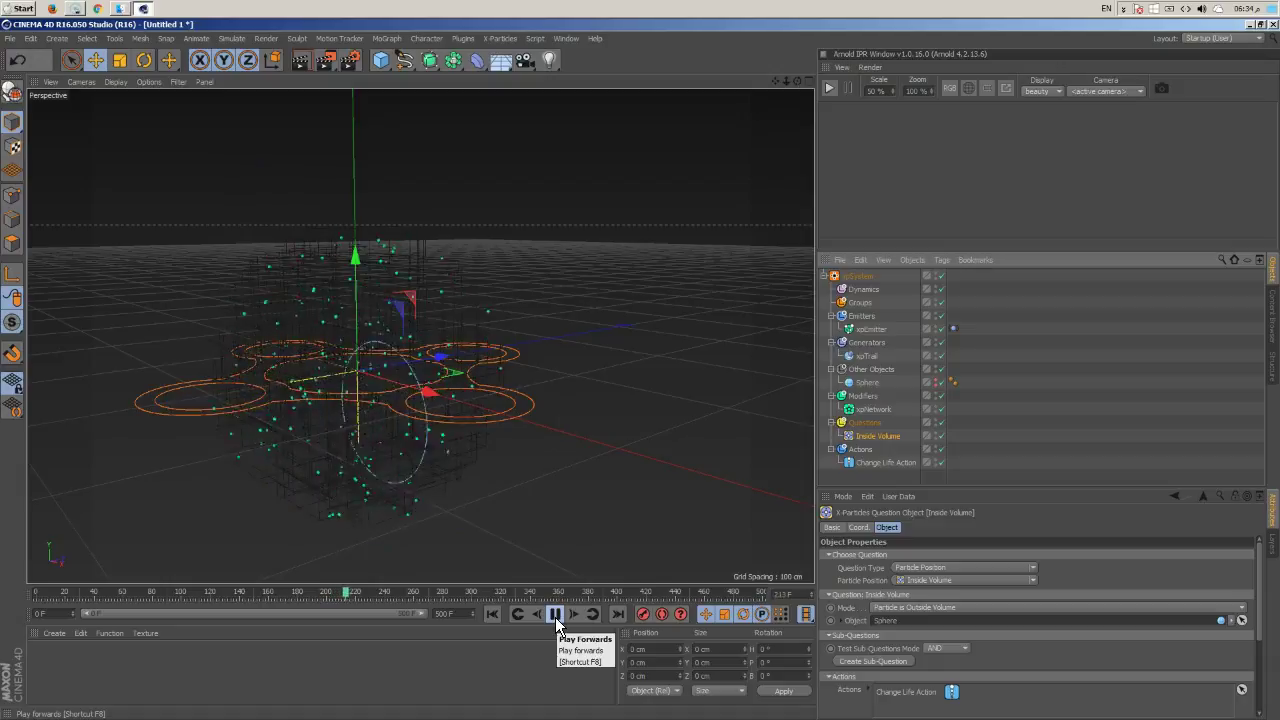
Step: Replay the simulation with the xpNetwork modifier's Check is Inside option disabled, and re-enable the option
left_click(878, 410)
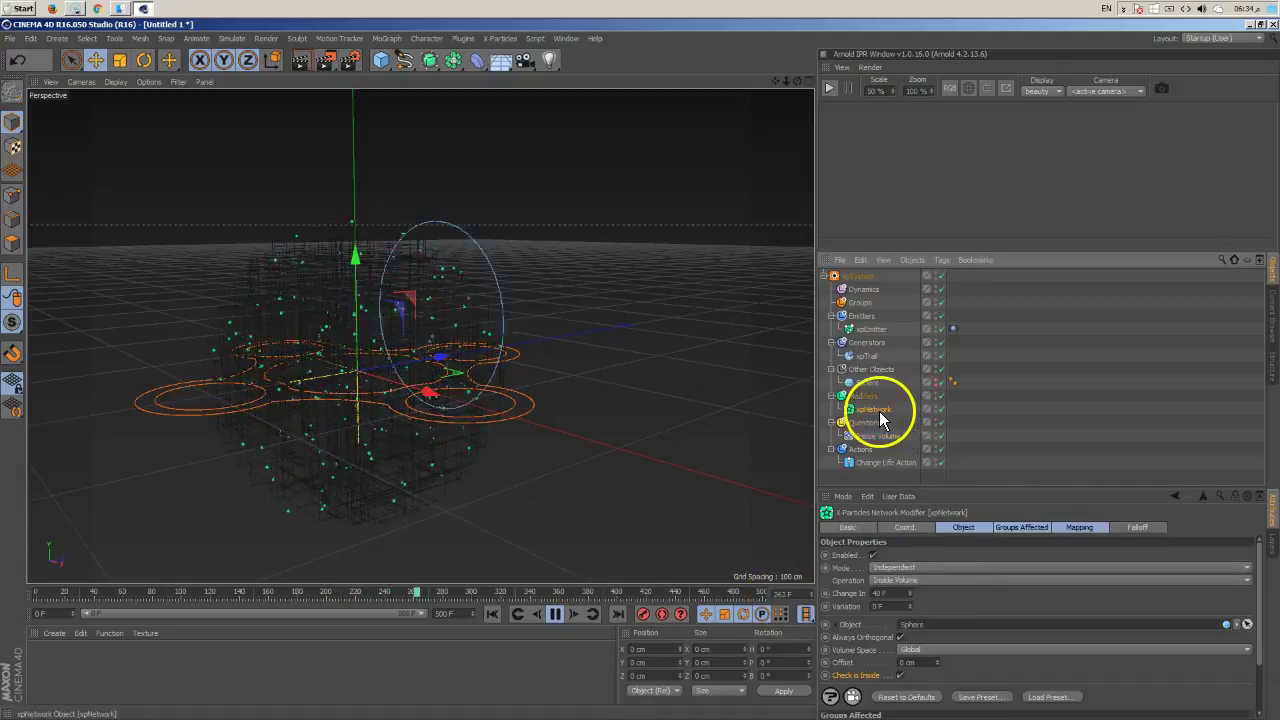
left_click(901, 676)
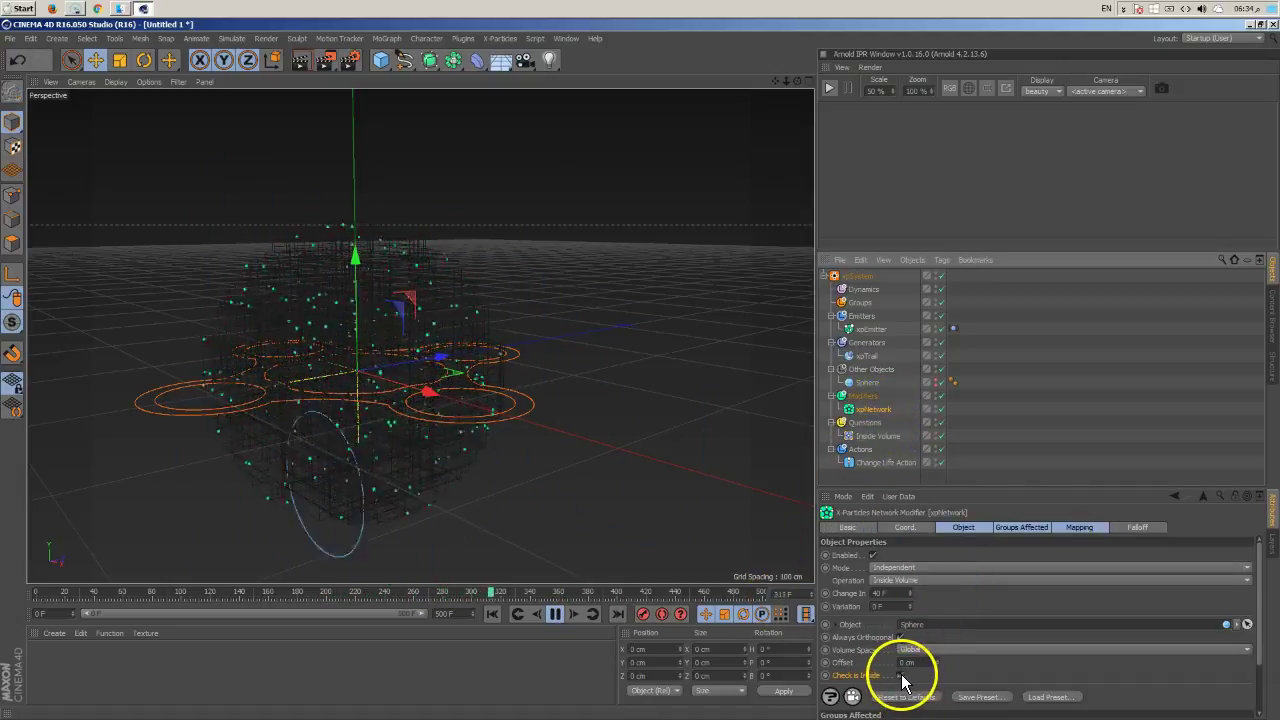
left_click(492, 613)
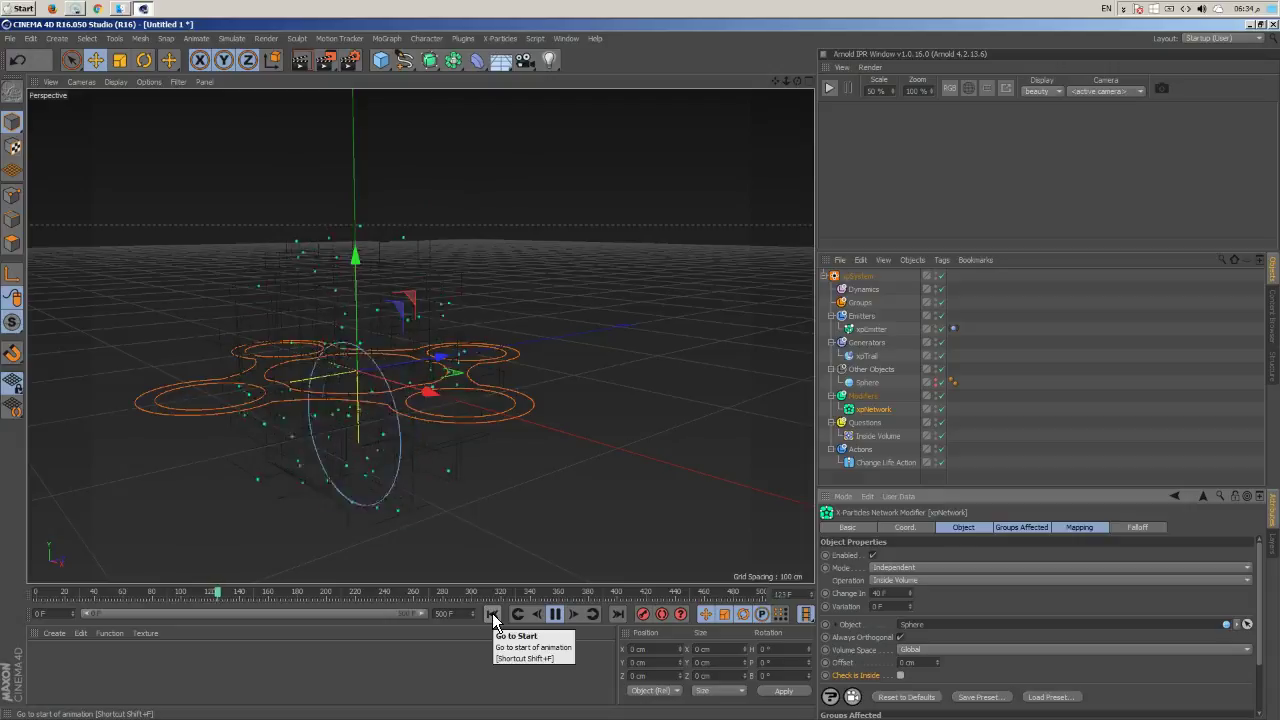
left_click(910, 674)
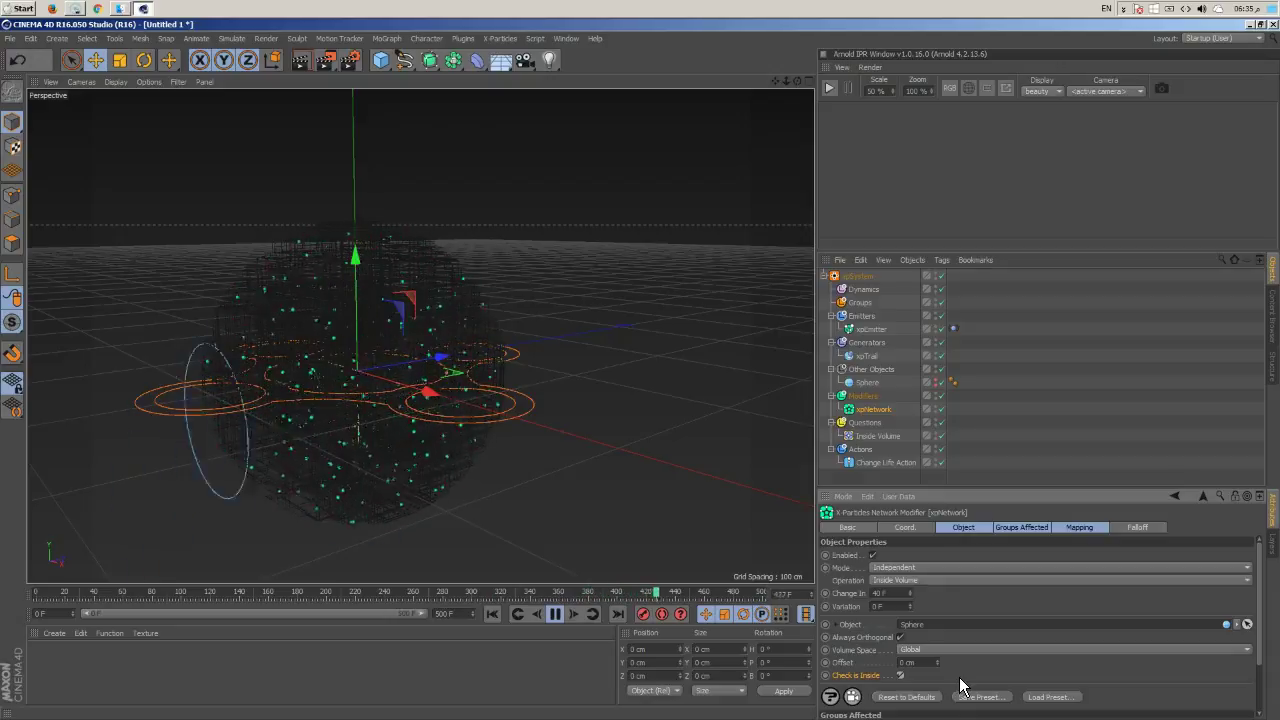
left_click(866, 677)
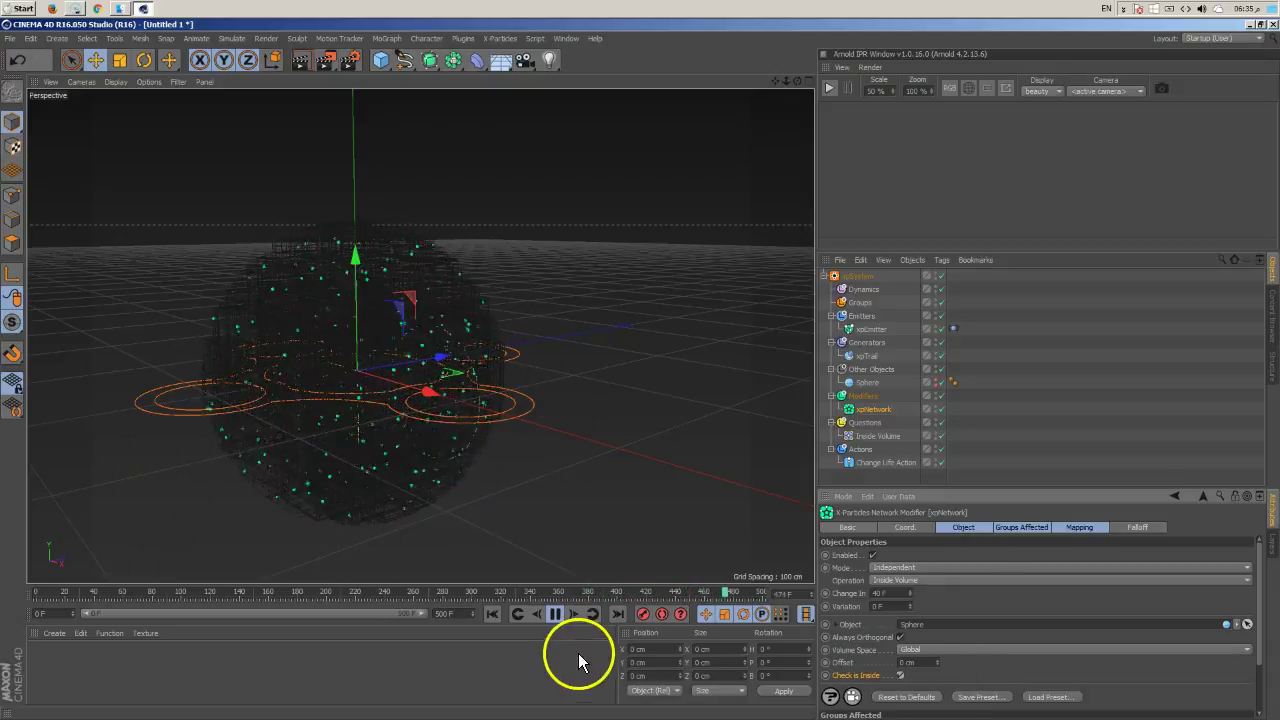